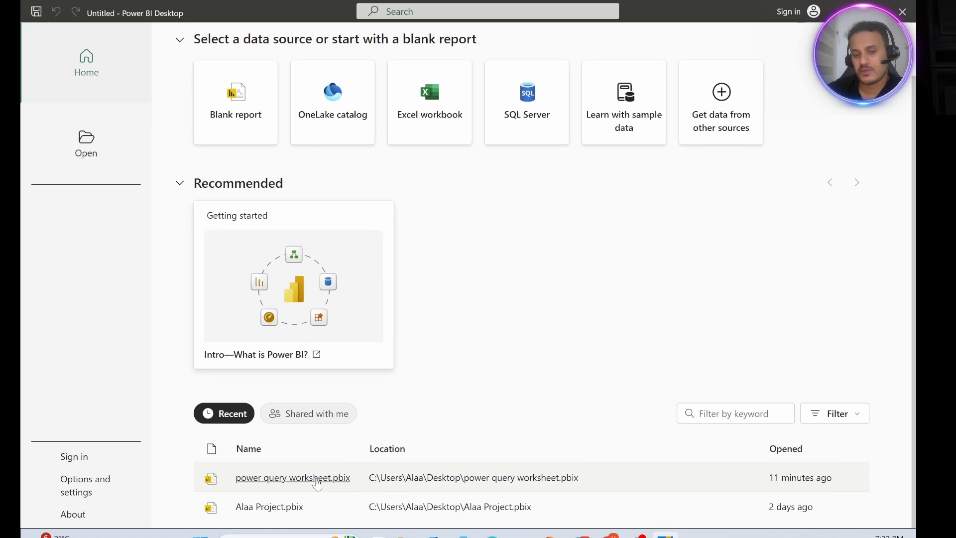
Step: Open the recent report power query worksheet.pbix and look through its table and model views before returning to the report view
click(316, 479)
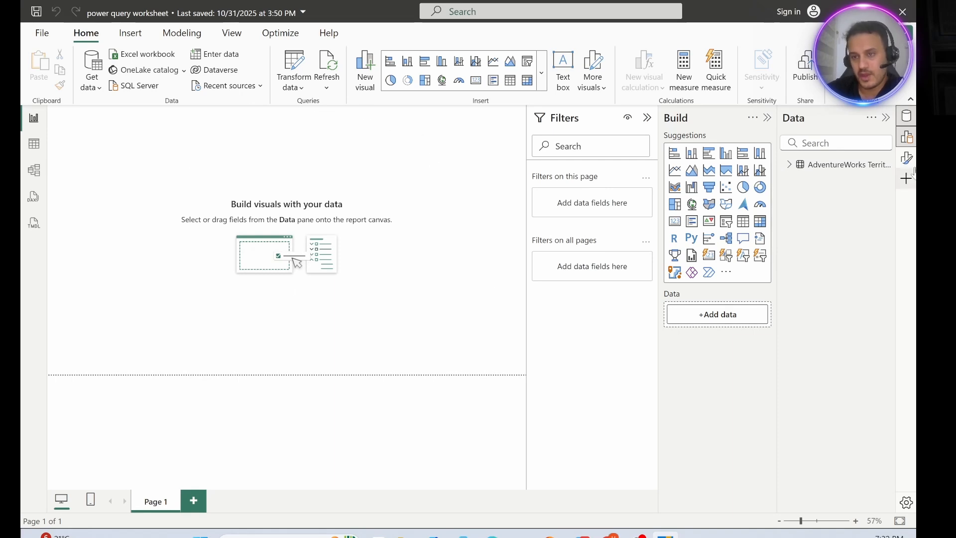
click(831, 173)
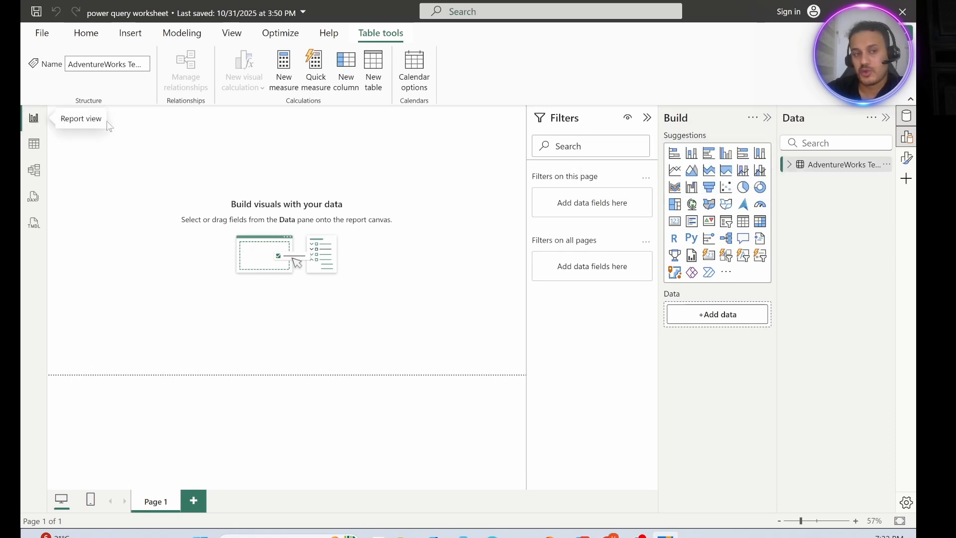
click(37, 148)
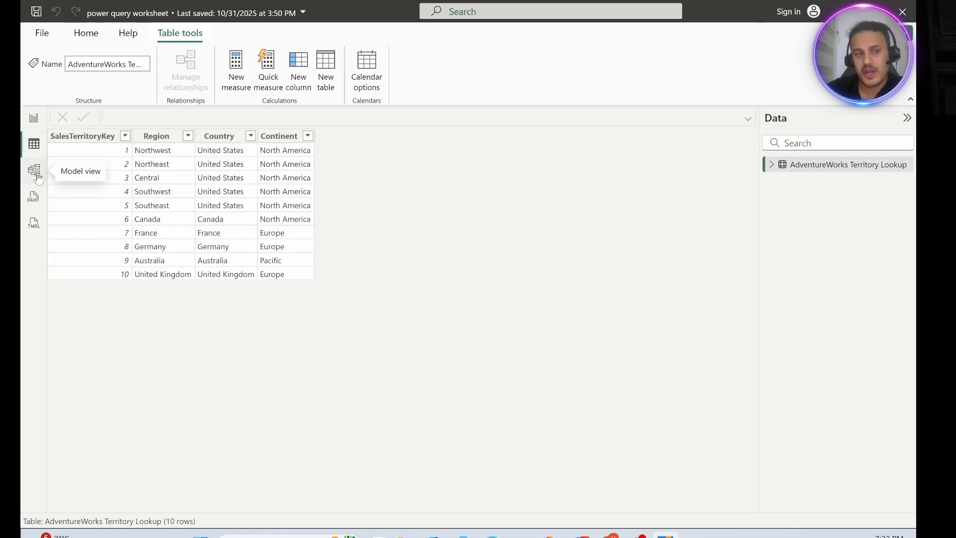
click(34, 172)
click(34, 143)
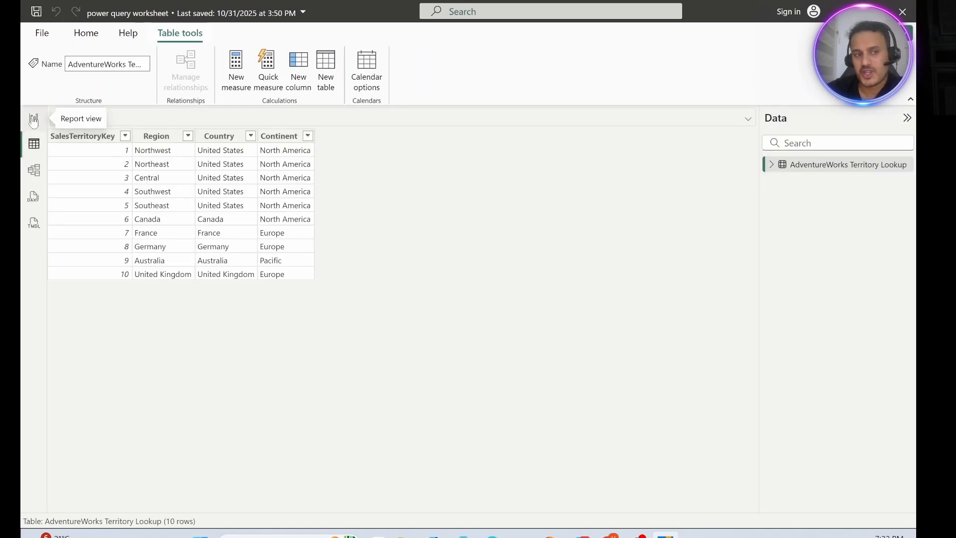
click(34, 120)
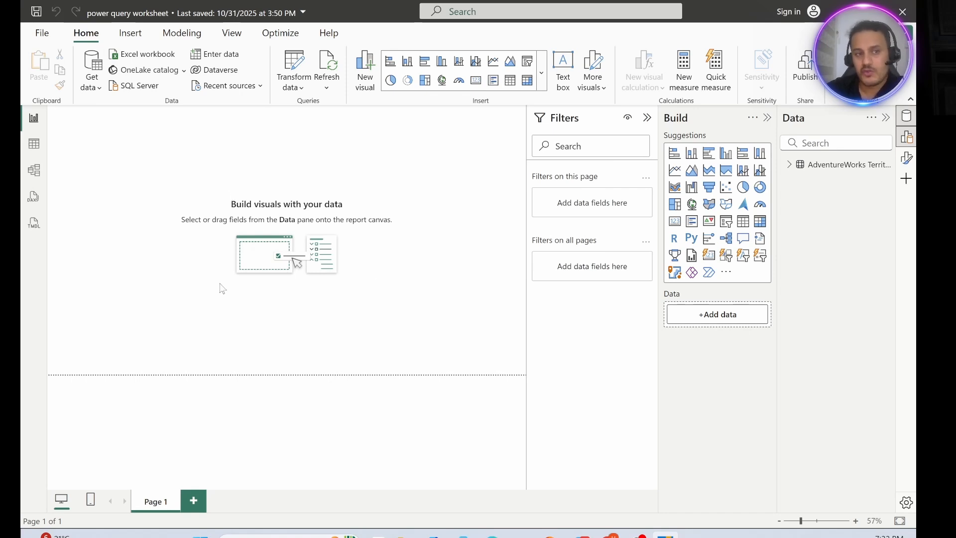
Step: Open the Power Query Editor and examine the full formula of the territory query's Changed Type step
click(293, 67)
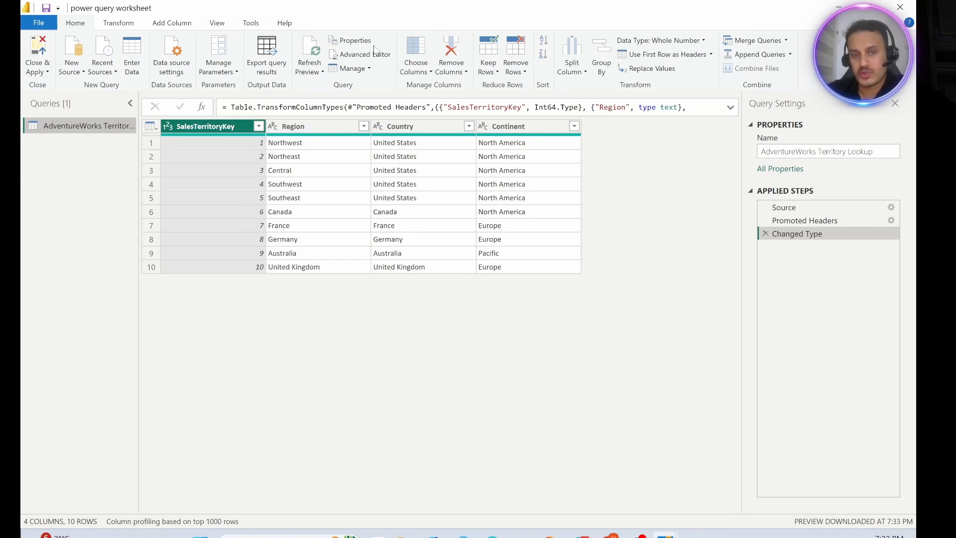
click(360, 108)
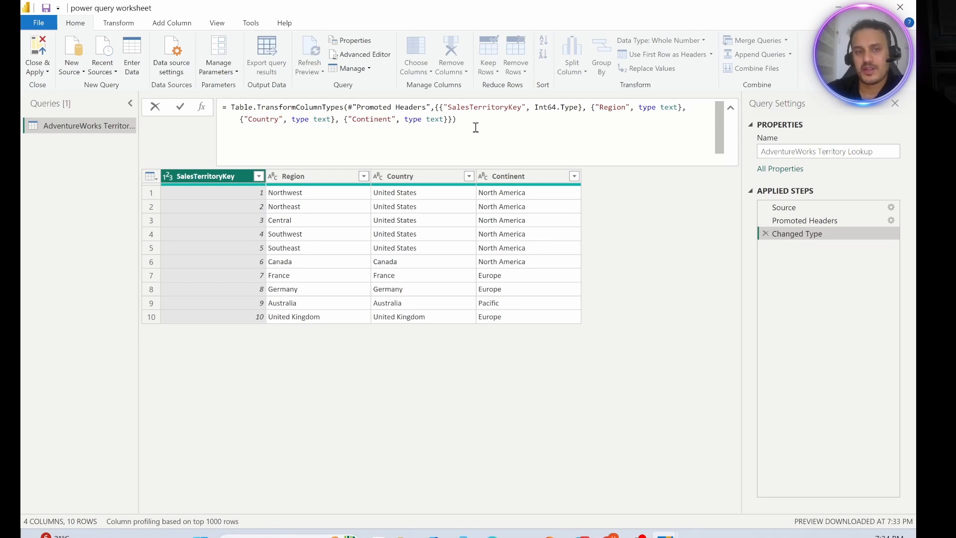
click(191, 146)
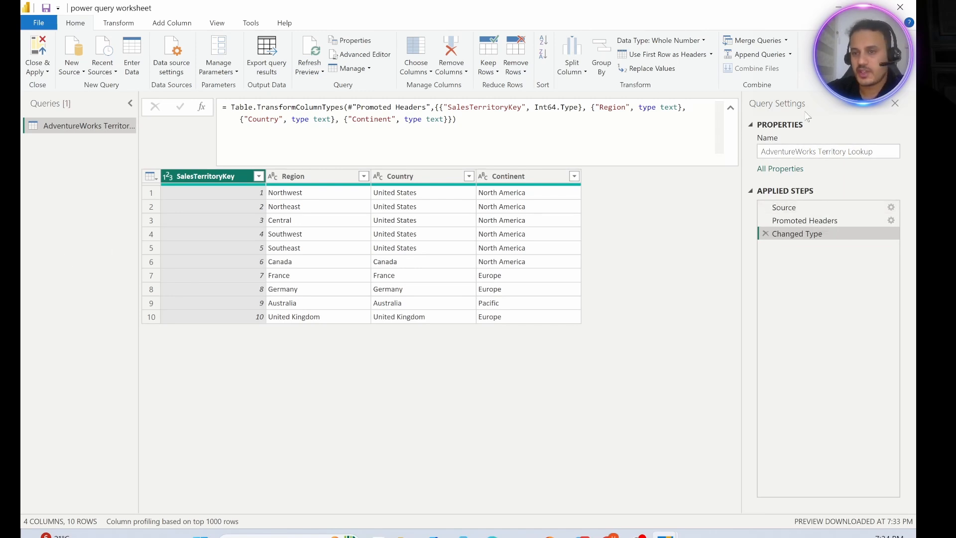
click(730, 108)
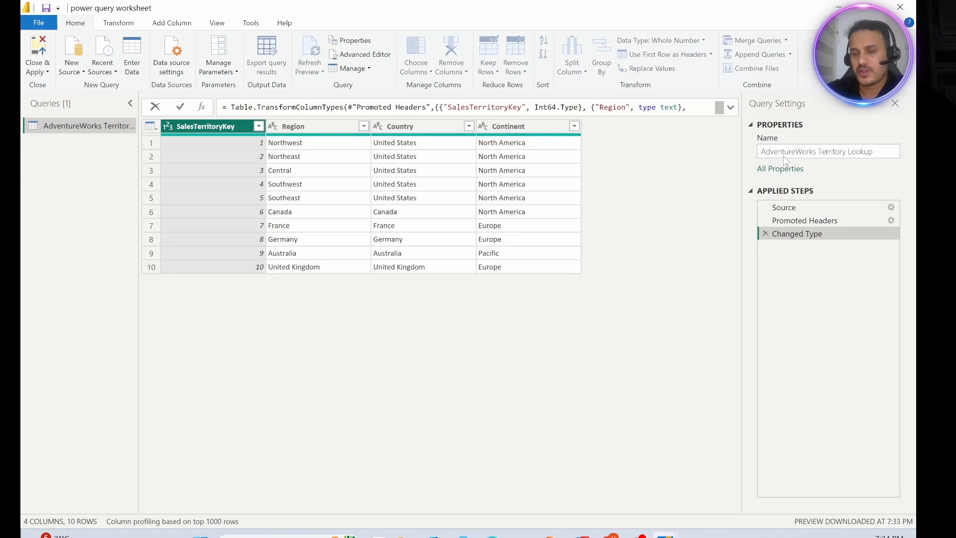
Step: Rename the AdventureWorks Territory Lookup query as Territory Lookup
click(822, 155)
drag(819, 151, 759, 153)
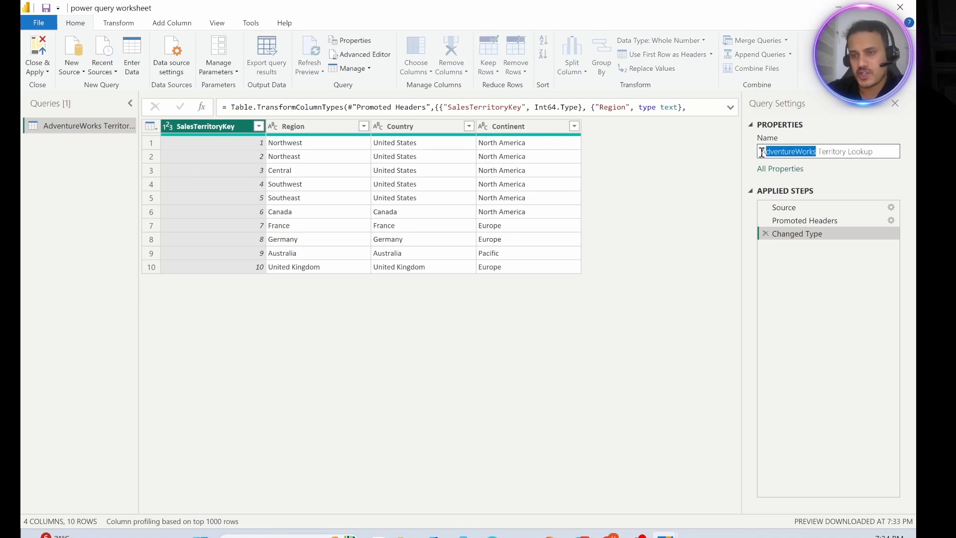
key(BackSpace)
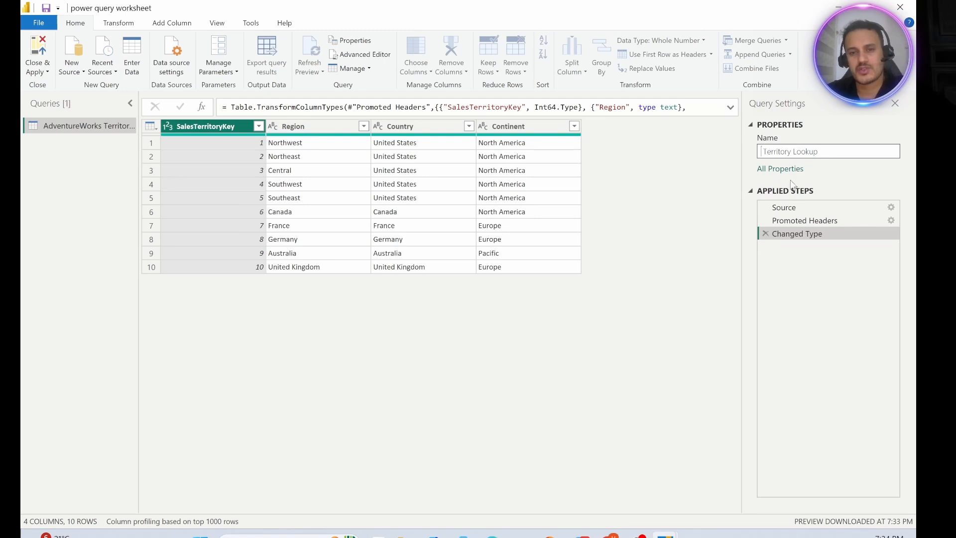
click(85, 207)
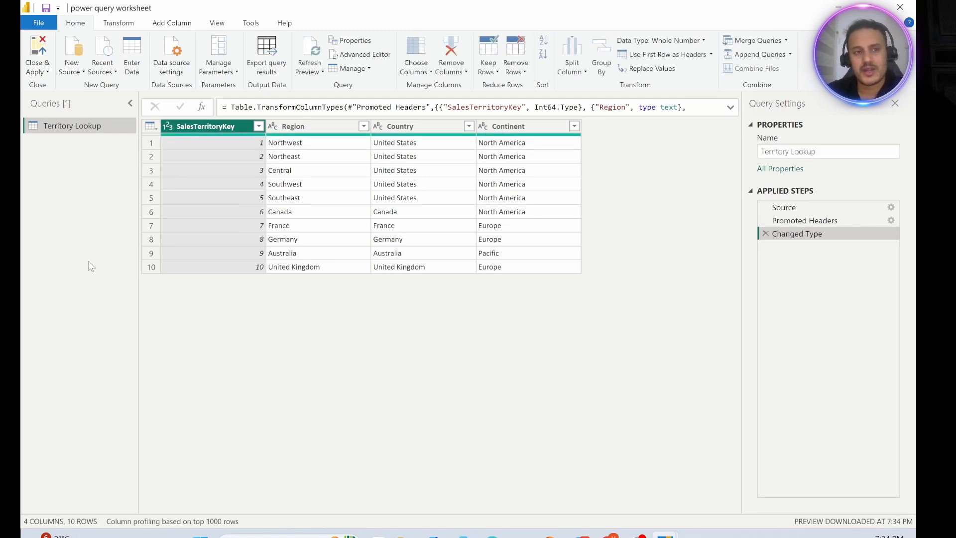
Step: Import AdventureWorks Product Lookup.csv as a new Text/CSV query, reviewing its columns in the preview and keeping the default import settings
click(69, 56)
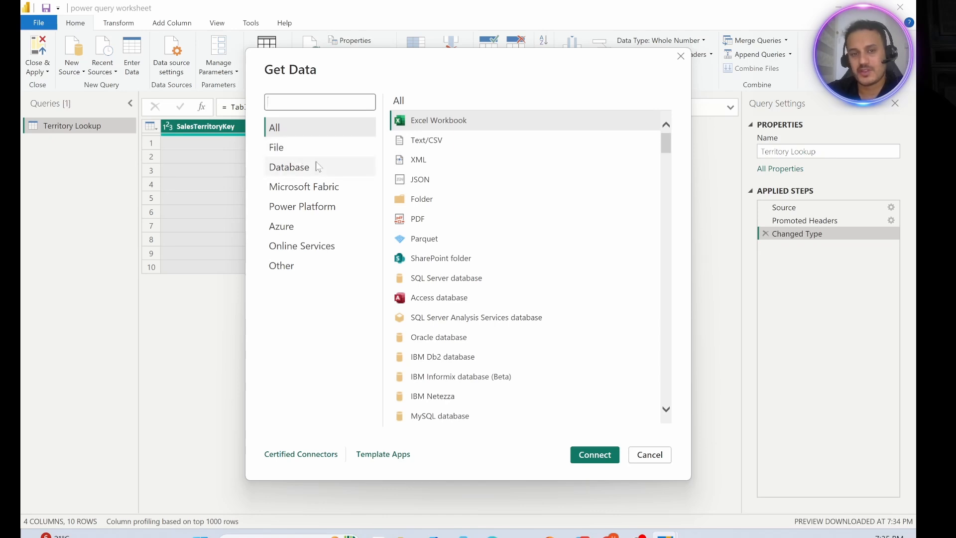
double_click(426, 140)
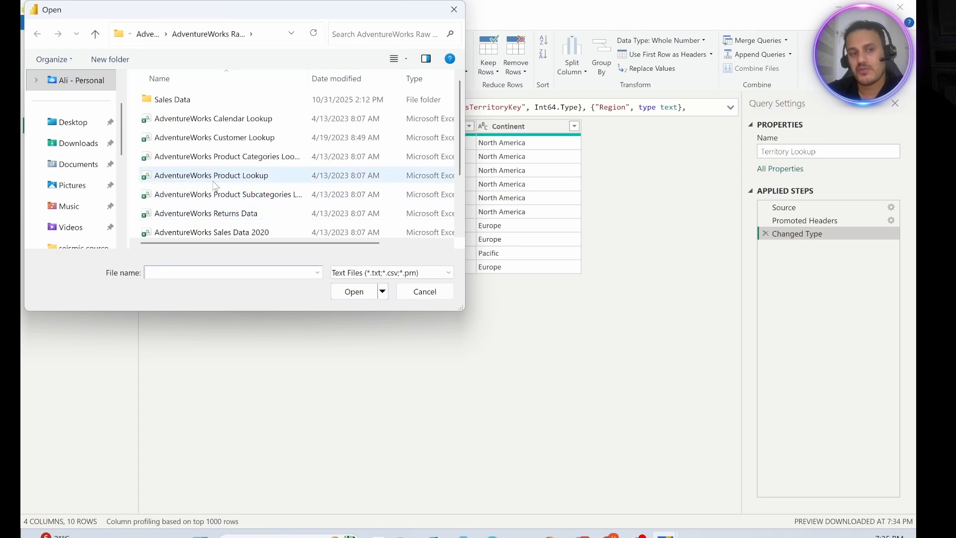
click(238, 178)
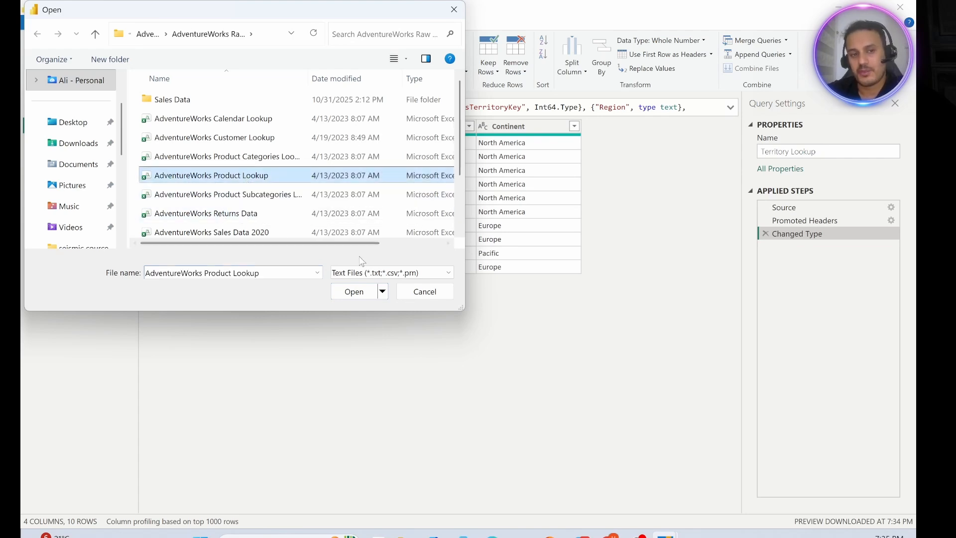
click(358, 295)
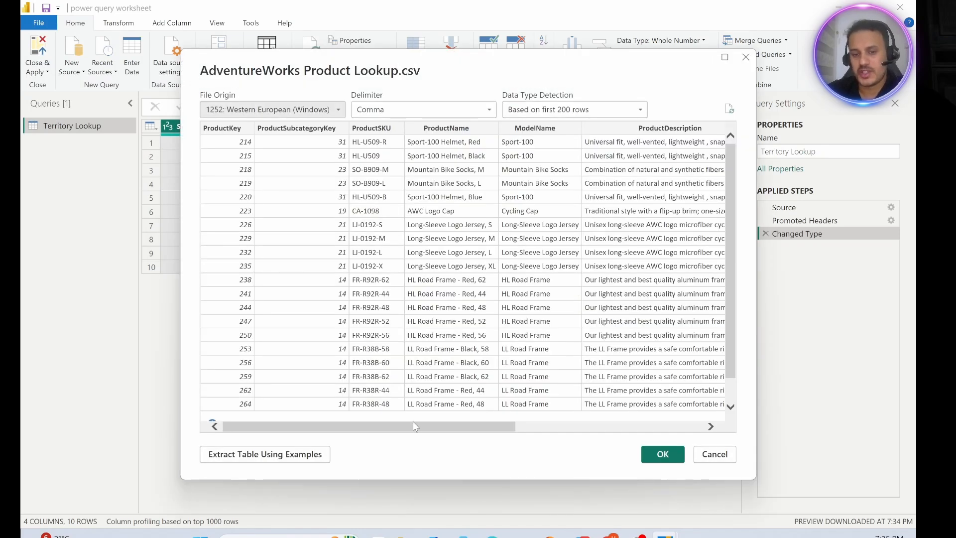
drag(414, 425, 389, 434)
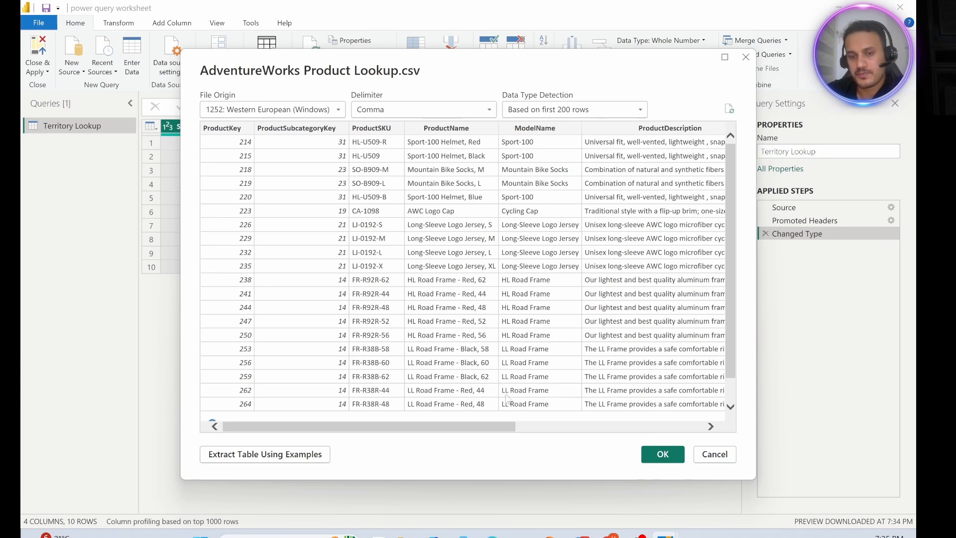
drag(500, 431, 653, 432)
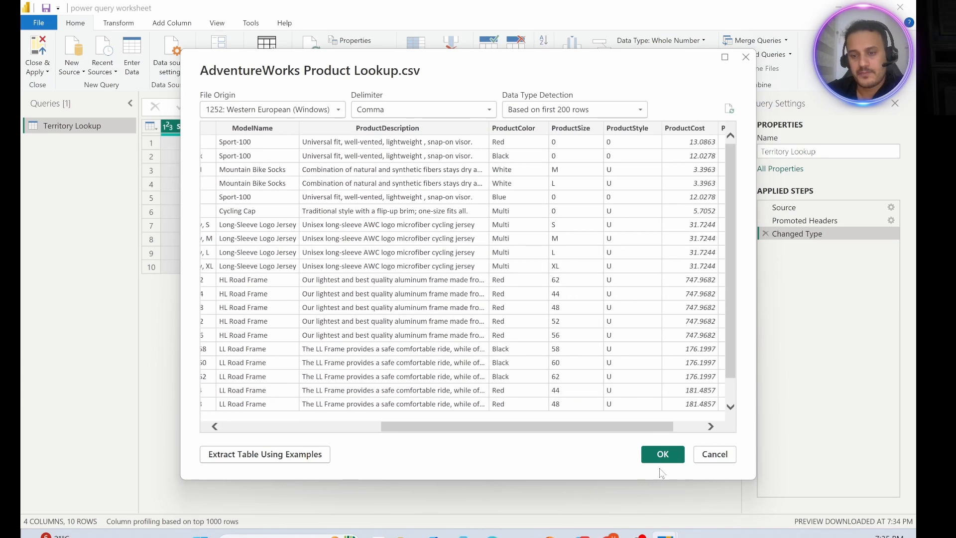
click(663, 454)
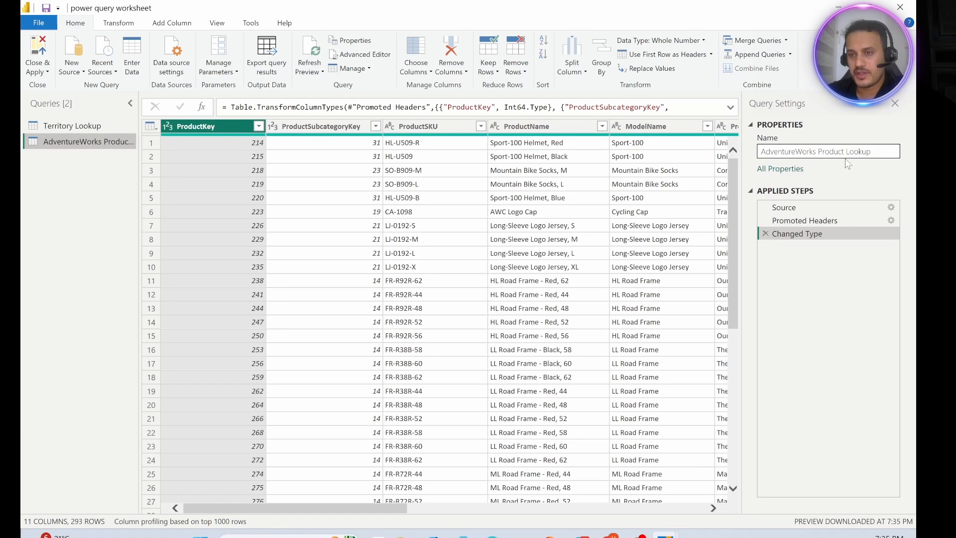
Step: Rename the newly imported product query as Product Lookup
drag(821, 150, 730, 159)
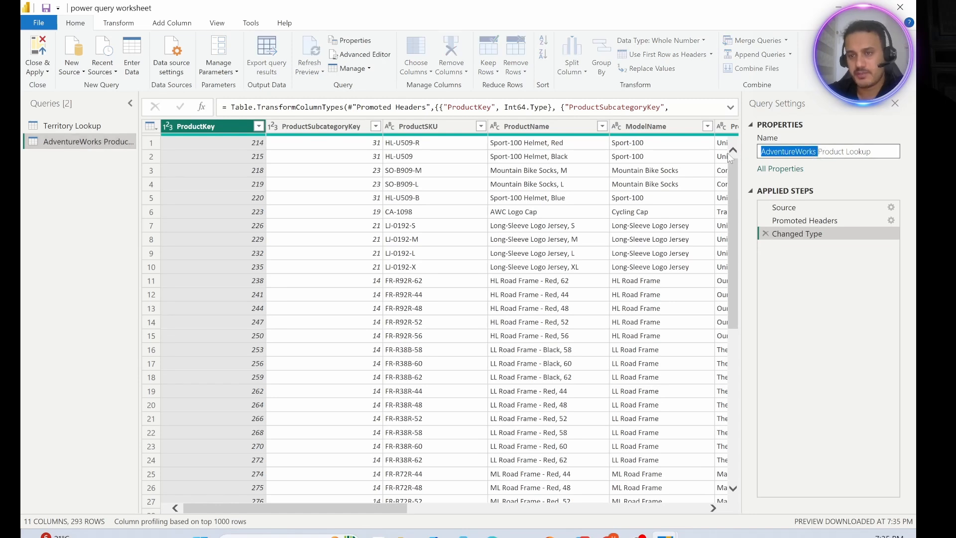
key(BackSpace)
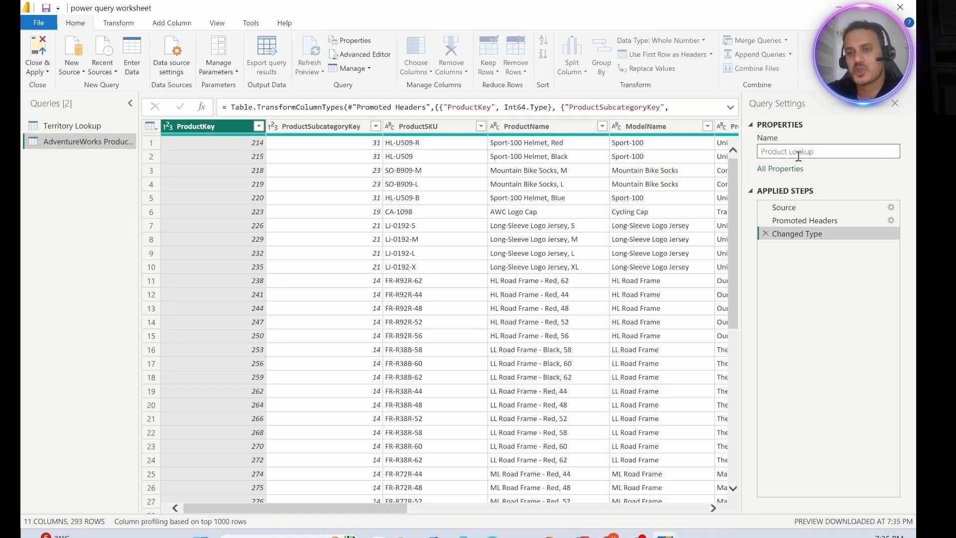
key(Return)
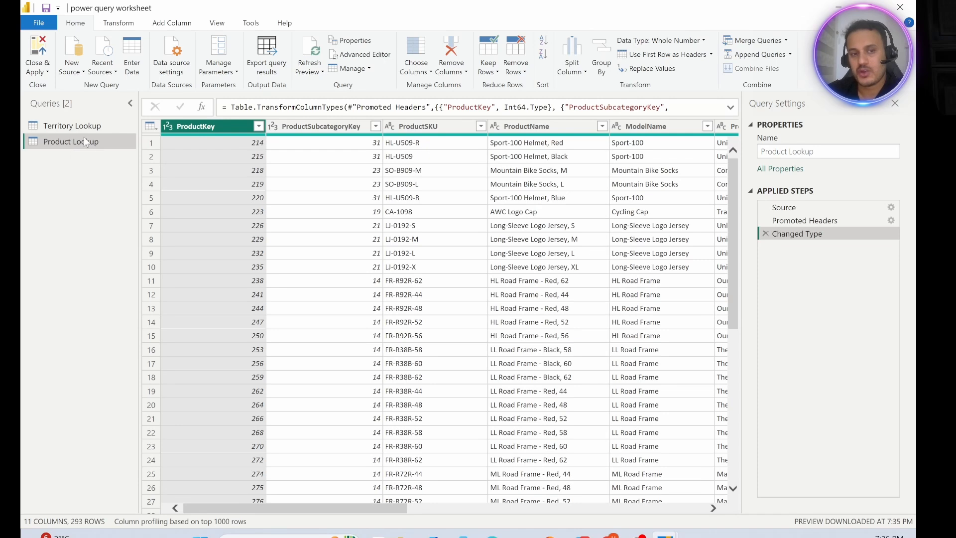
Step: Examine the data type and transform options of ProductKey, ProductSubcategoryKey and ProductSKU, and check the data types of the remaining Product Lookup columns
right_click(208, 129)
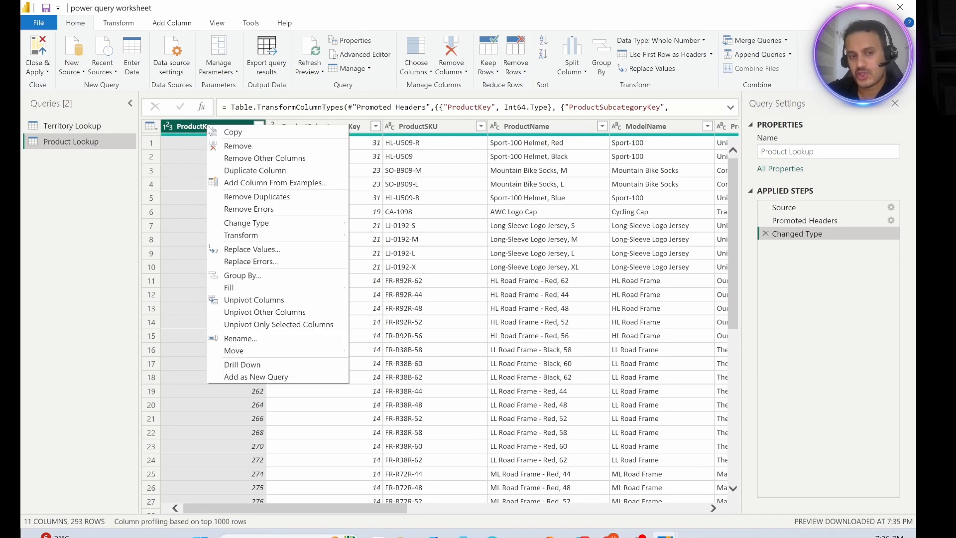
mouse_move(244, 227)
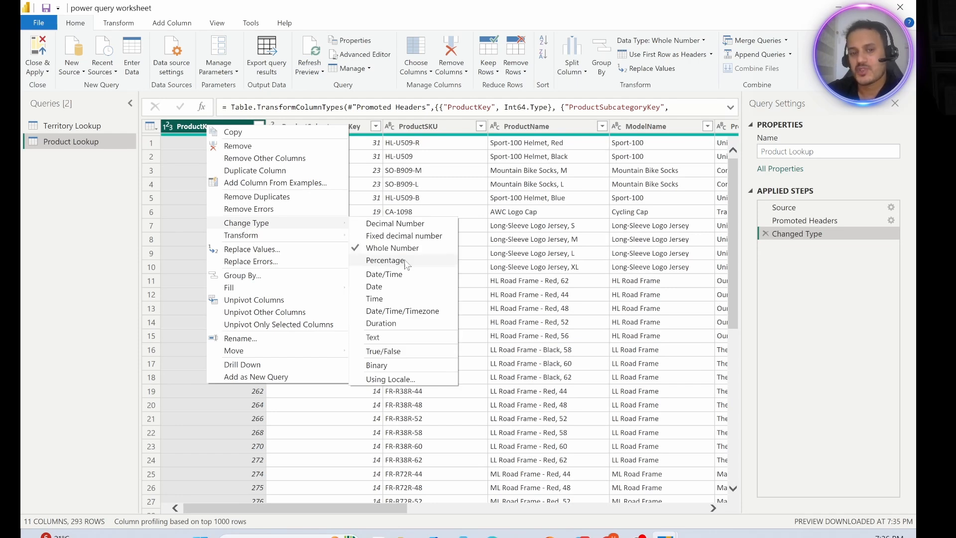
click(197, 170)
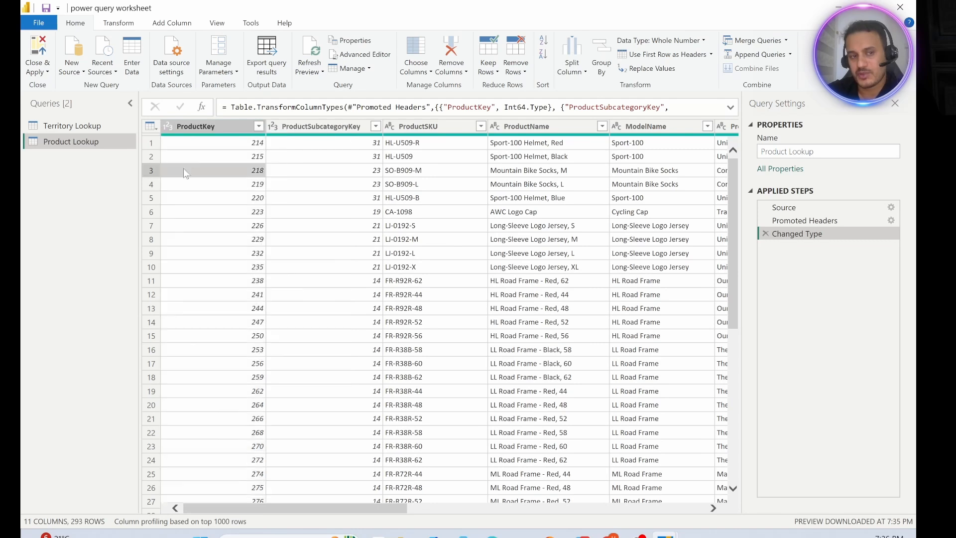
click(325, 127)
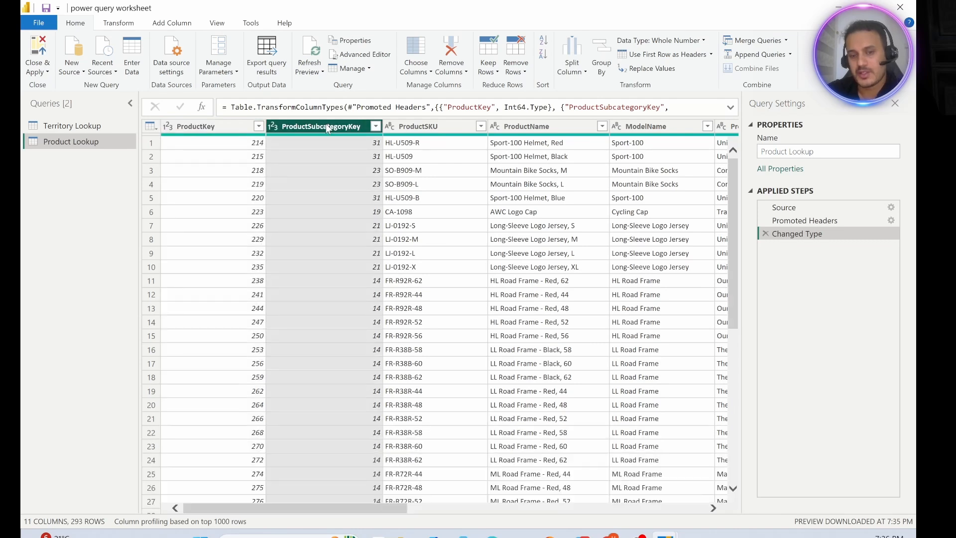
right_click(327, 126)
mouse_move(365, 225)
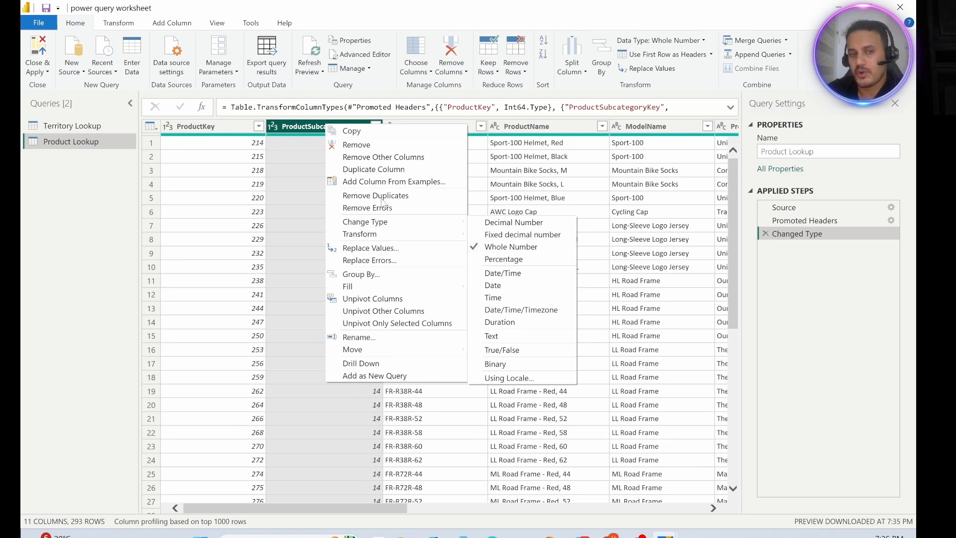
click(97, 241)
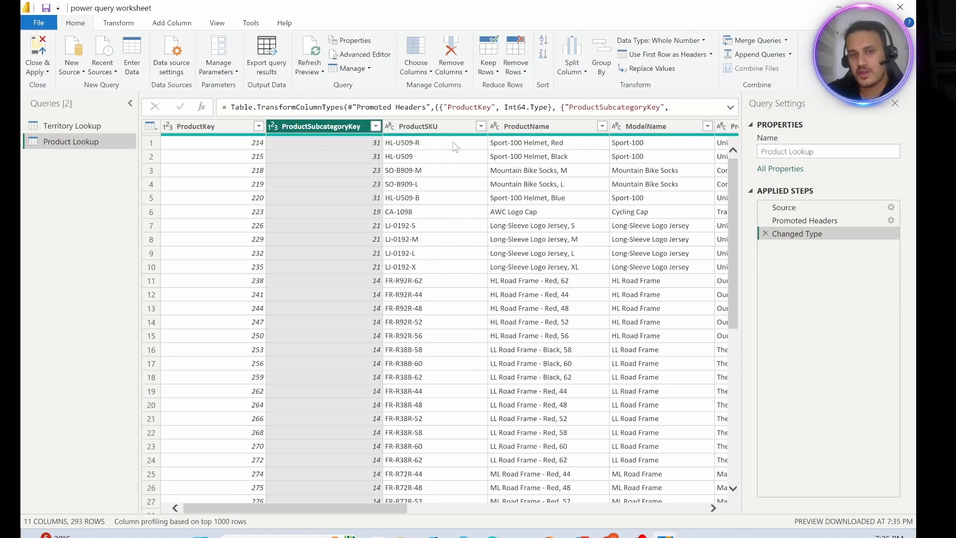
click(429, 130)
right_click(429, 130)
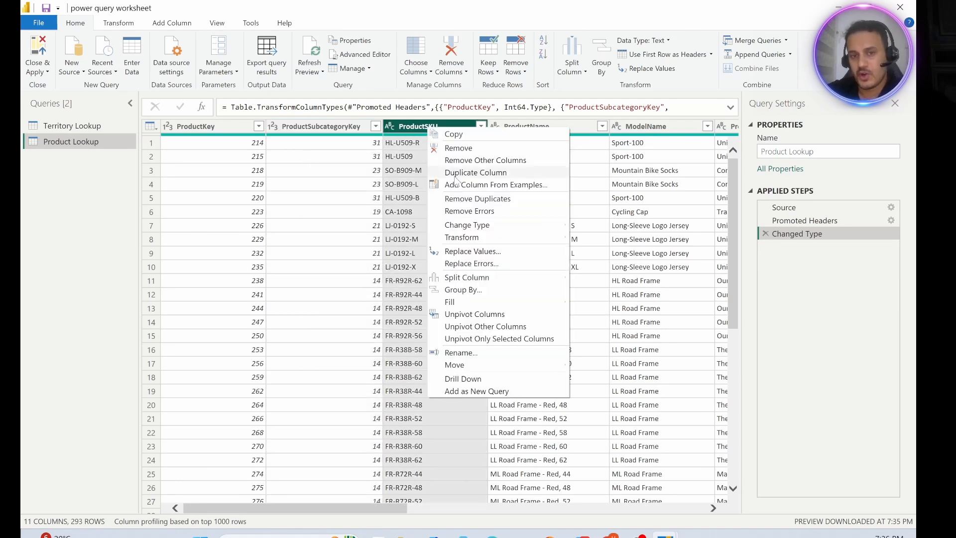
mouse_move(473, 229)
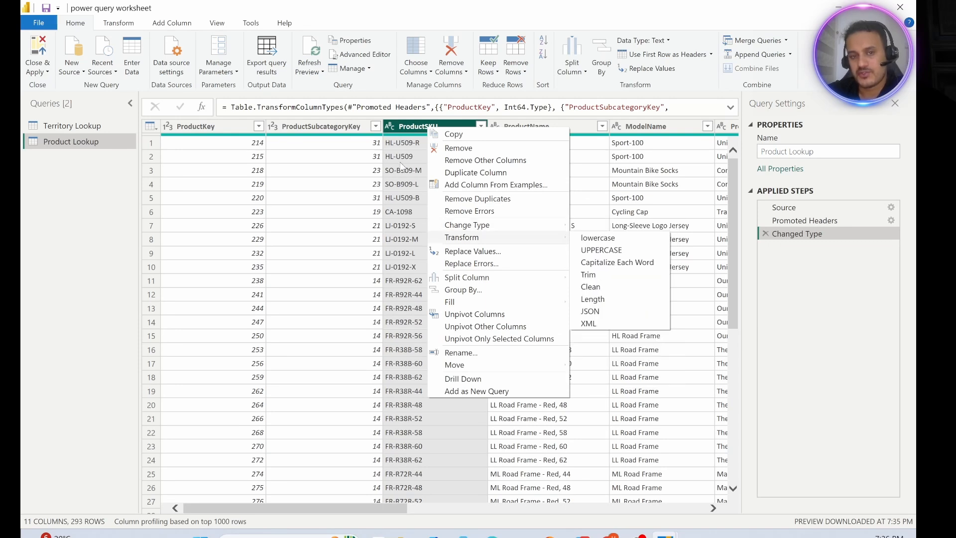
click(81, 238)
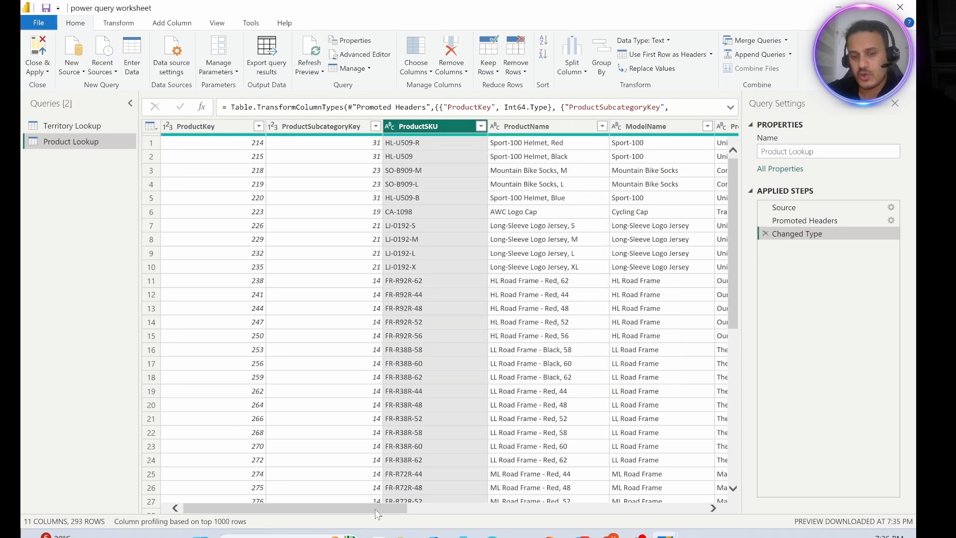
drag(376, 510, 712, 515)
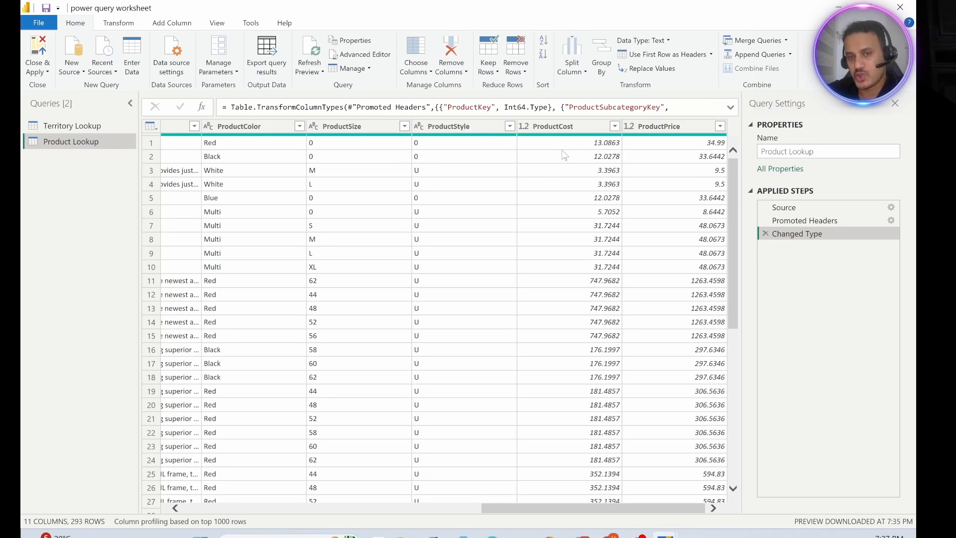
drag(637, 507, 199, 508)
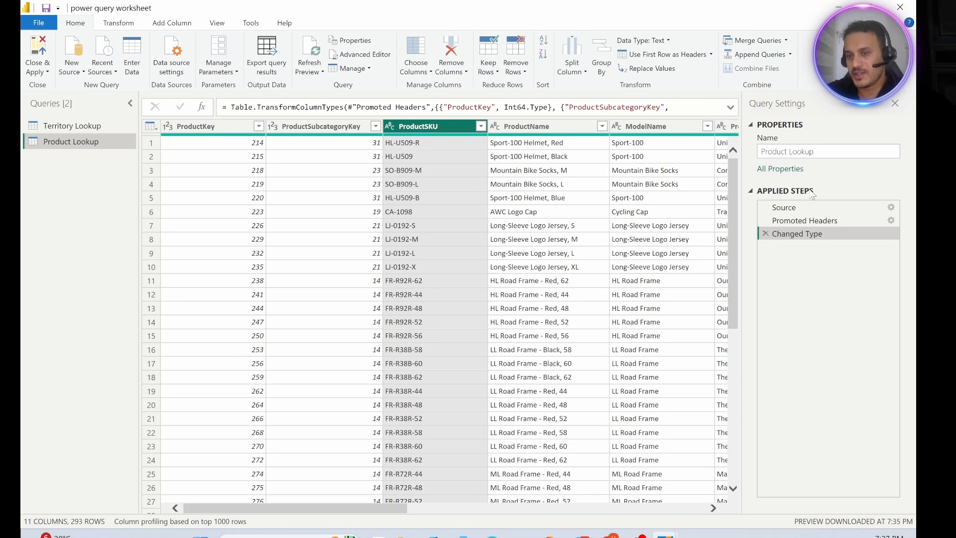
Step: Show the Product Lookup query at its Source step and examine that step's full formula
click(786, 209)
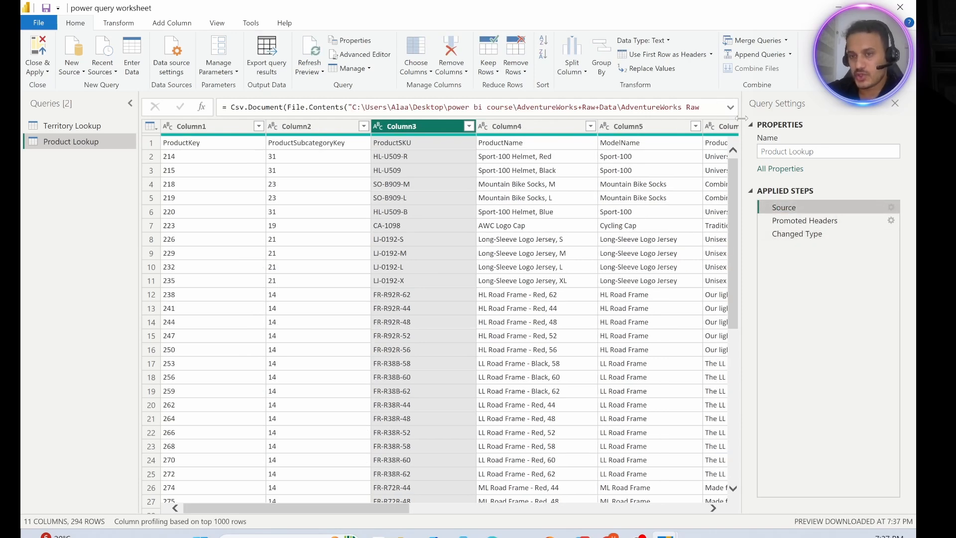
click(731, 108)
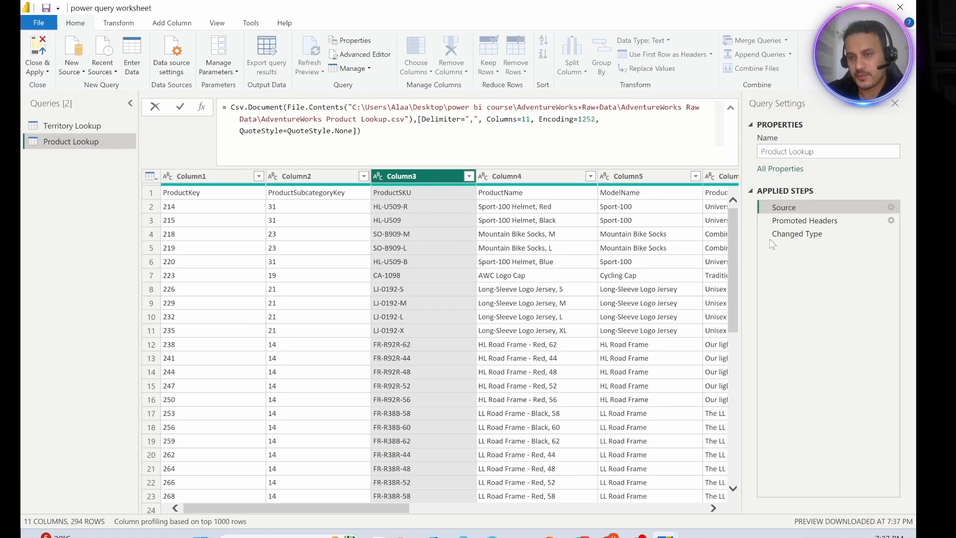
Step: Review the Product Lookup query at its Promoted Headers step, checking the columns from ProductKey to ModelName, and return to its Changed Type step
click(806, 222)
click(807, 222)
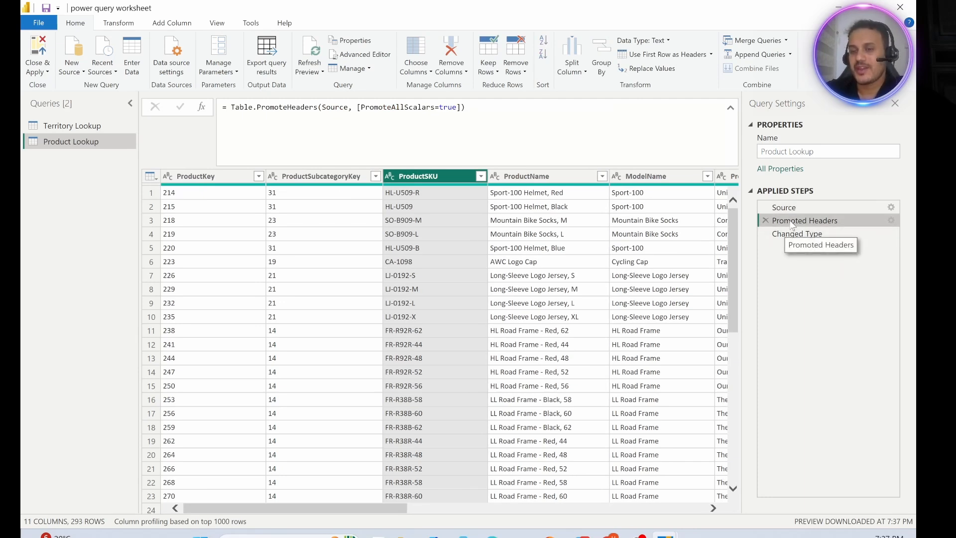
click(207, 179)
click(329, 176)
click(425, 176)
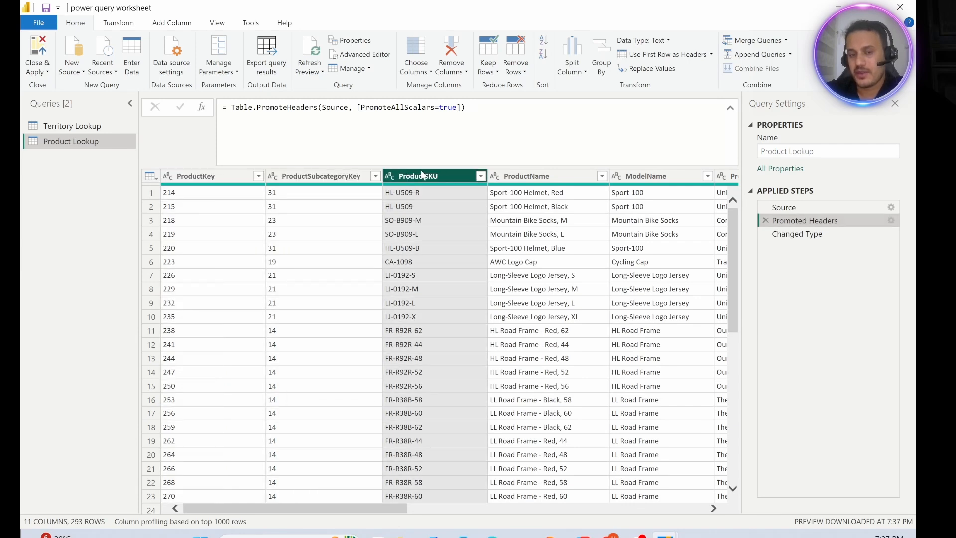
click(529, 174)
click(617, 176)
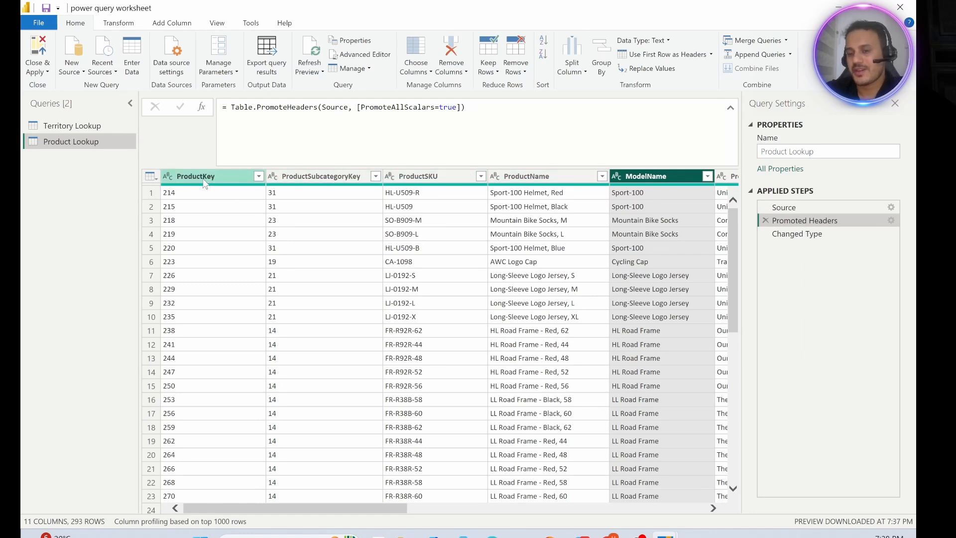
click(797, 234)
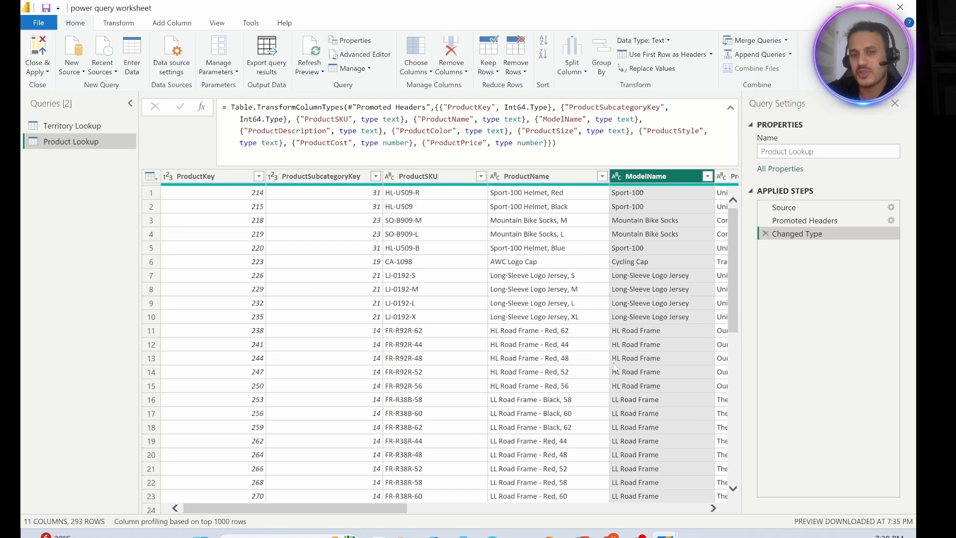
Step: Change the ProductCost column's data type to Fixed decimal number, adding the conversion as a new step
drag(354, 508, 652, 518)
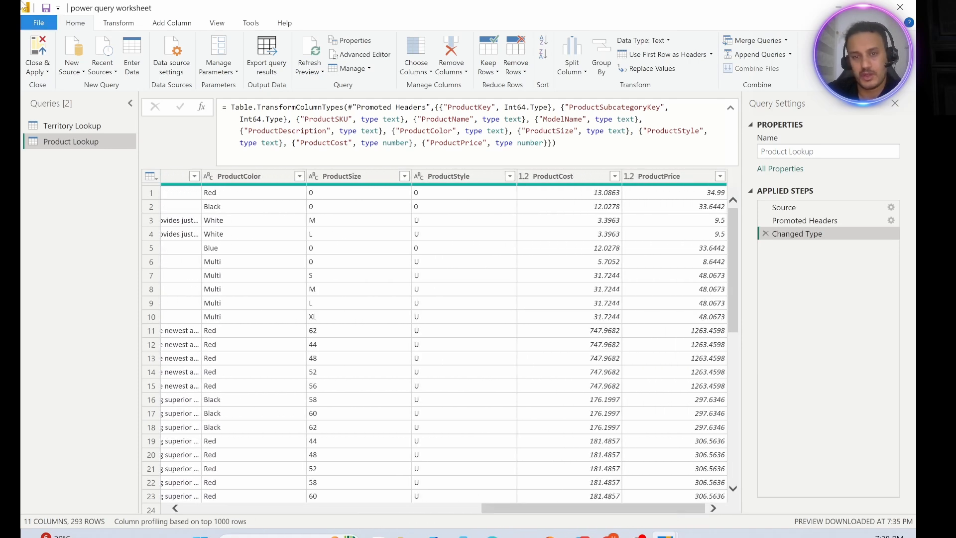
right_click(546, 181)
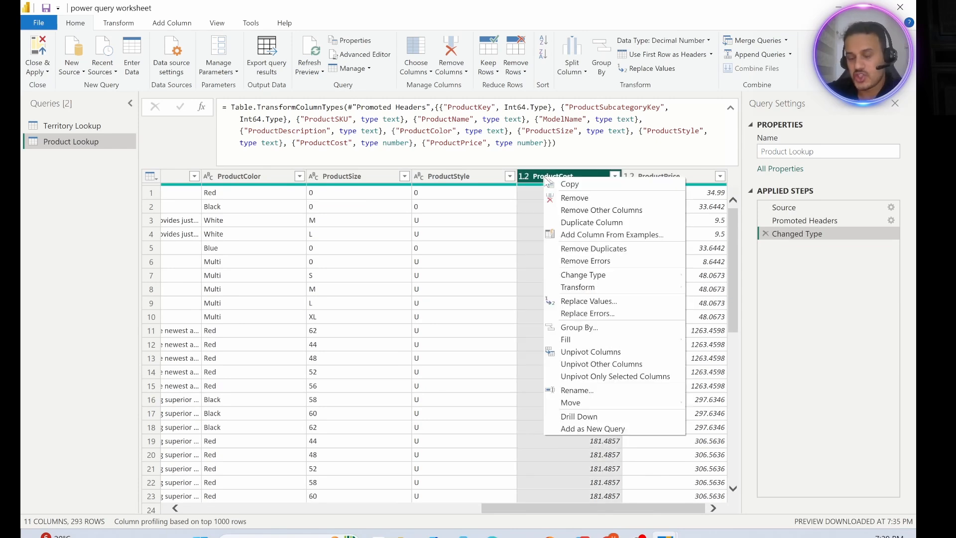
mouse_move(586, 280)
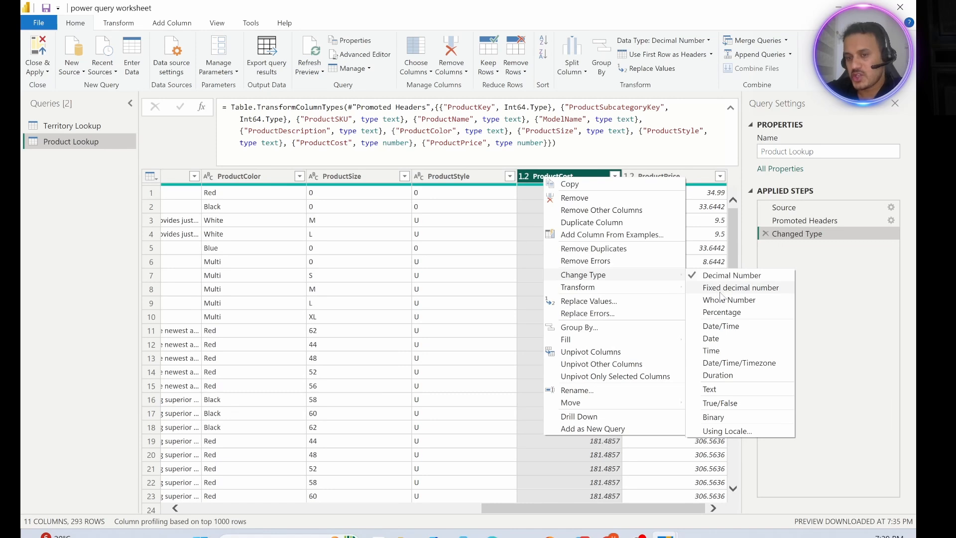
click(751, 289)
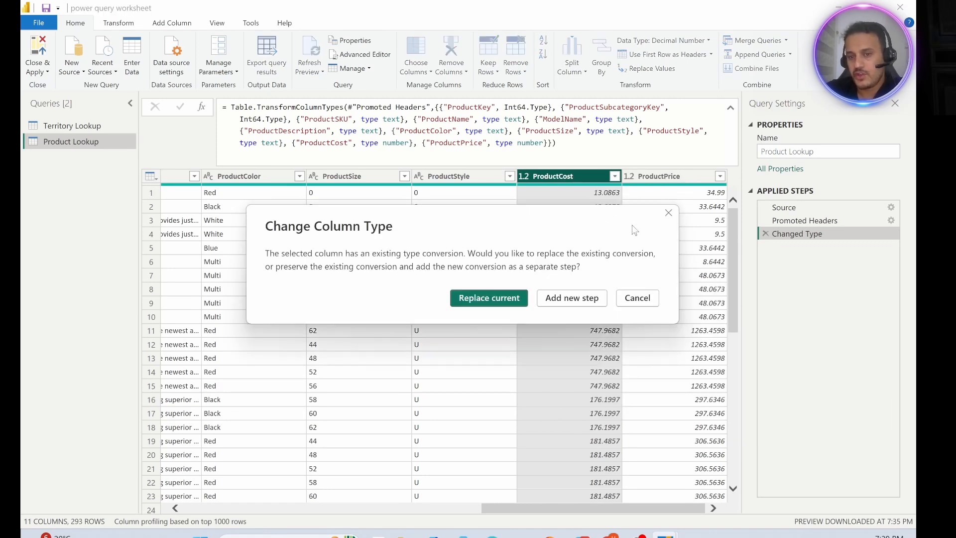
click(576, 301)
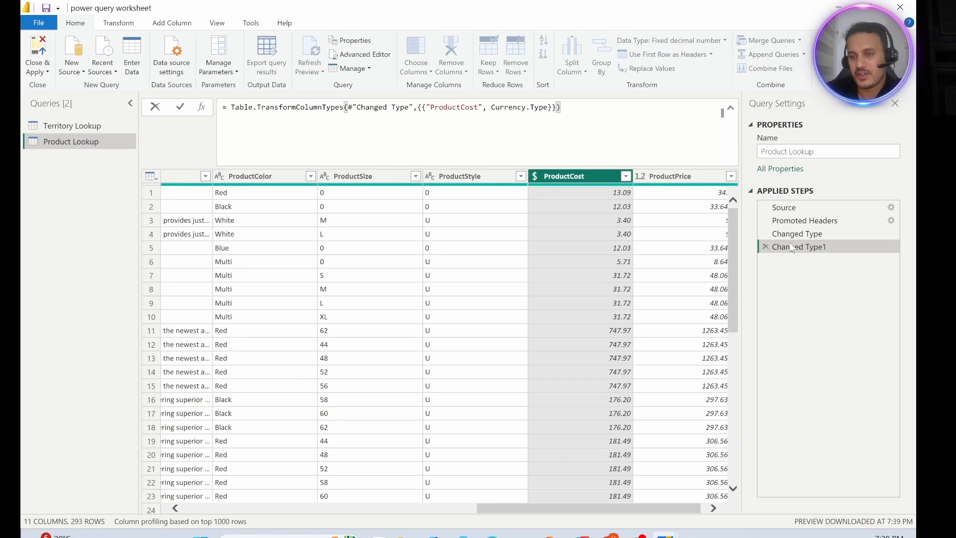
Step: Rename the new ProductCost type conversion step as "change from number to dollar"
right_click(792, 248)
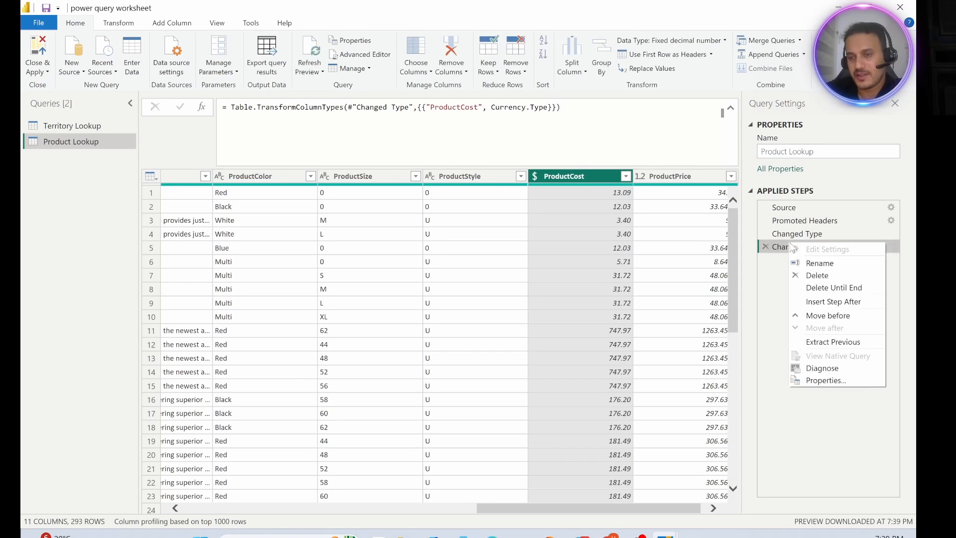
click(818, 264)
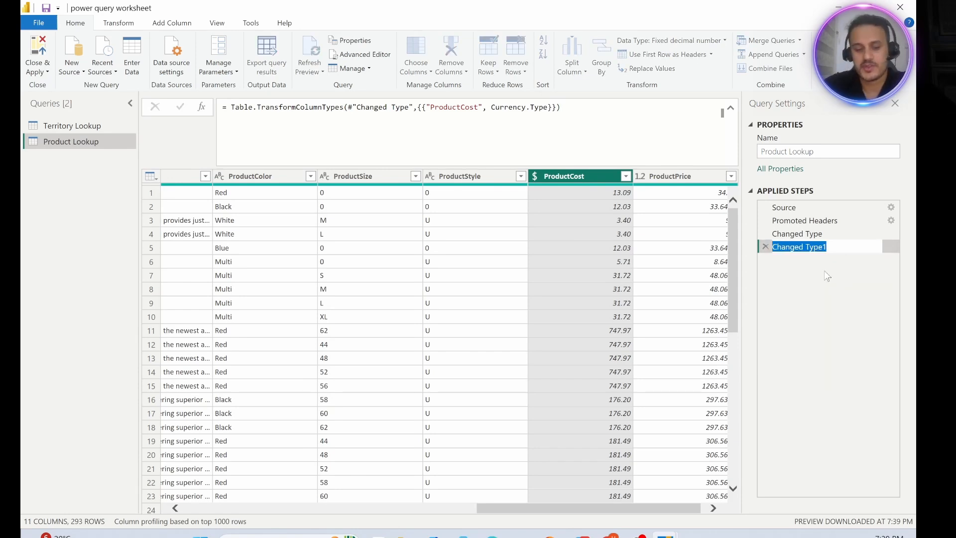
text(chang)
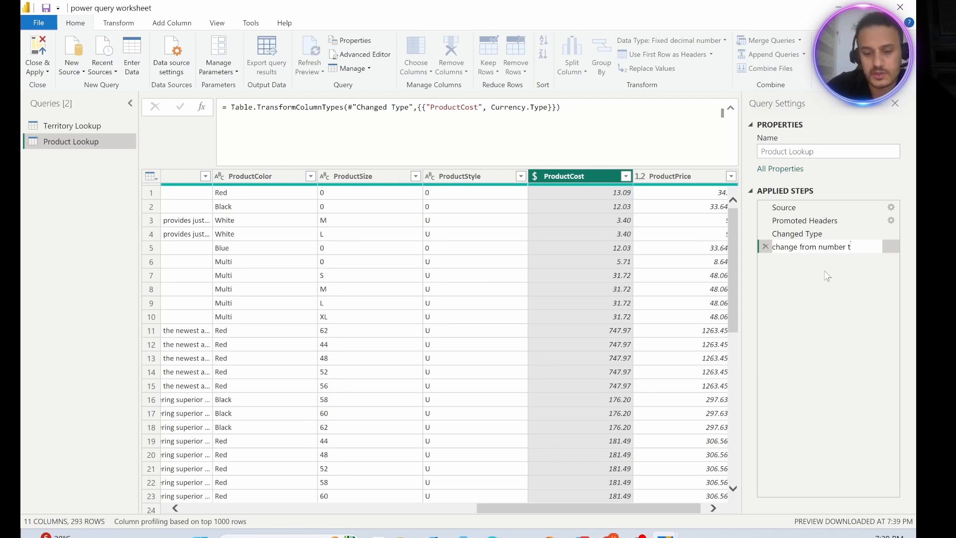
text(e from number to dollar)
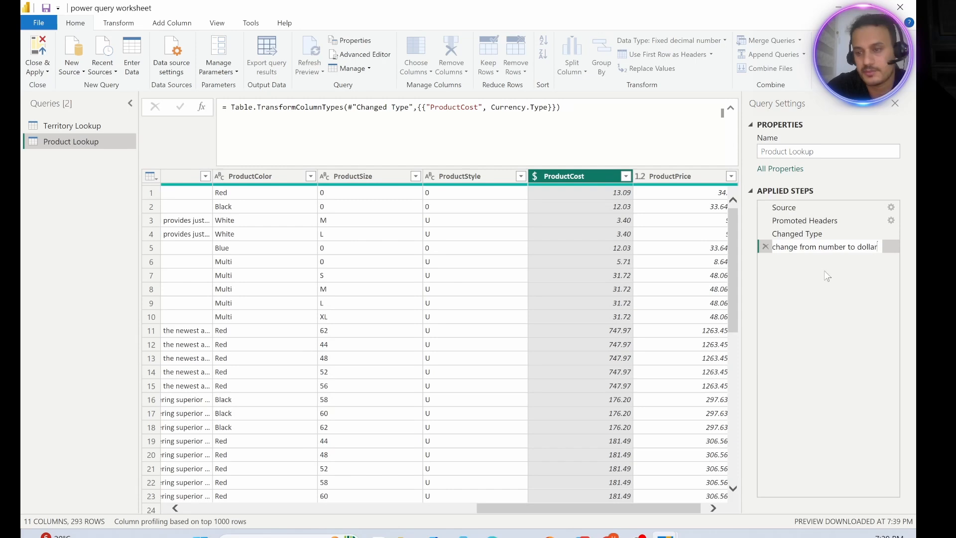
key(Return)
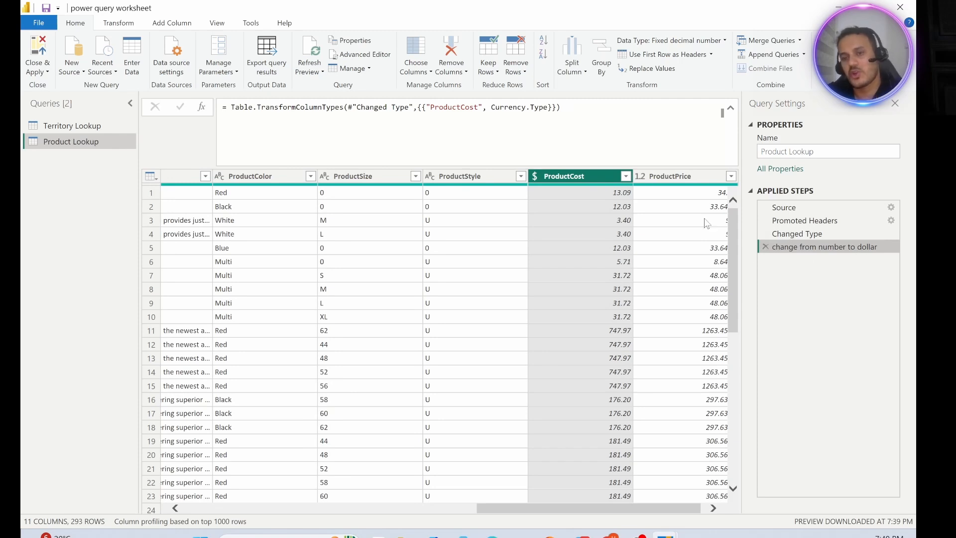
Step: Change the ProductPrice column's data type to Fixed decimal number and delete the "change from number to dollar" step
drag(607, 510, 613, 510)
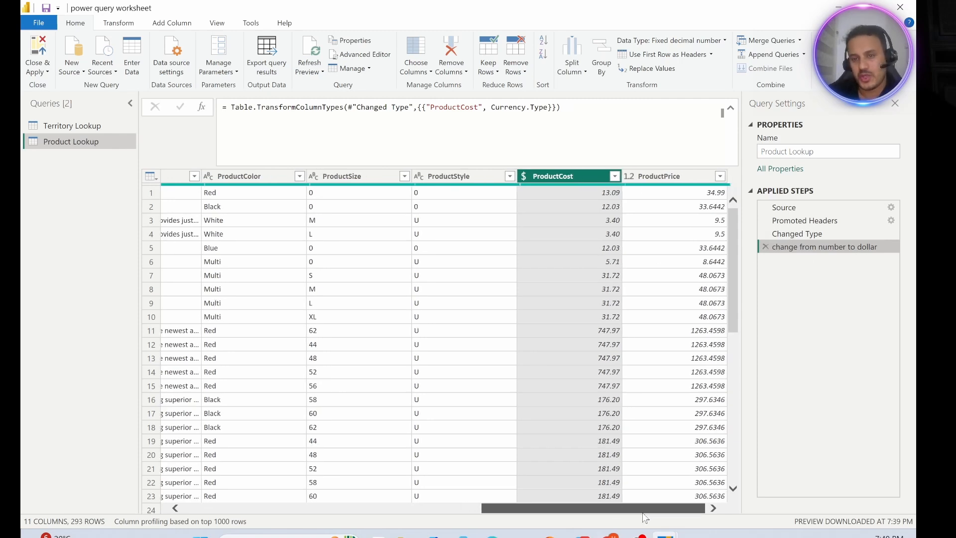
click(663, 180)
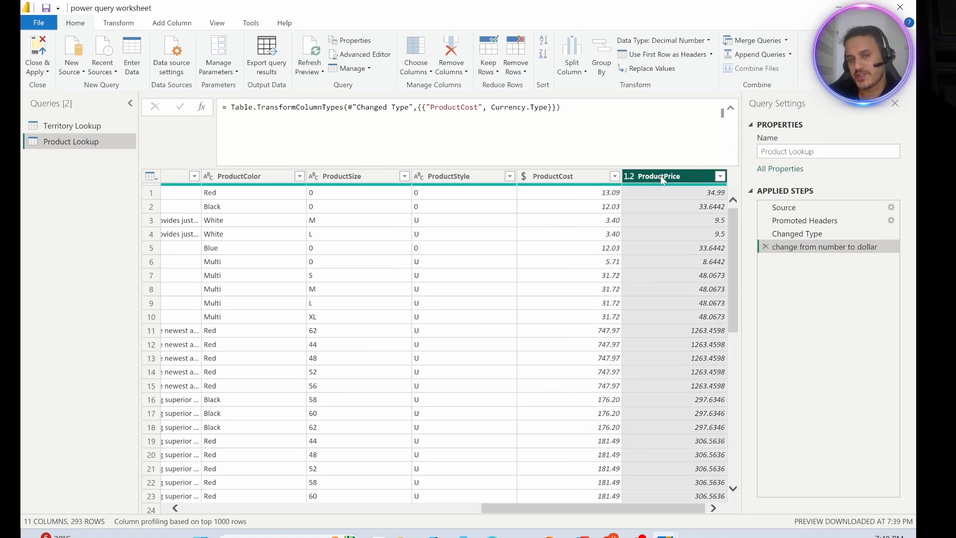
right_click(660, 176)
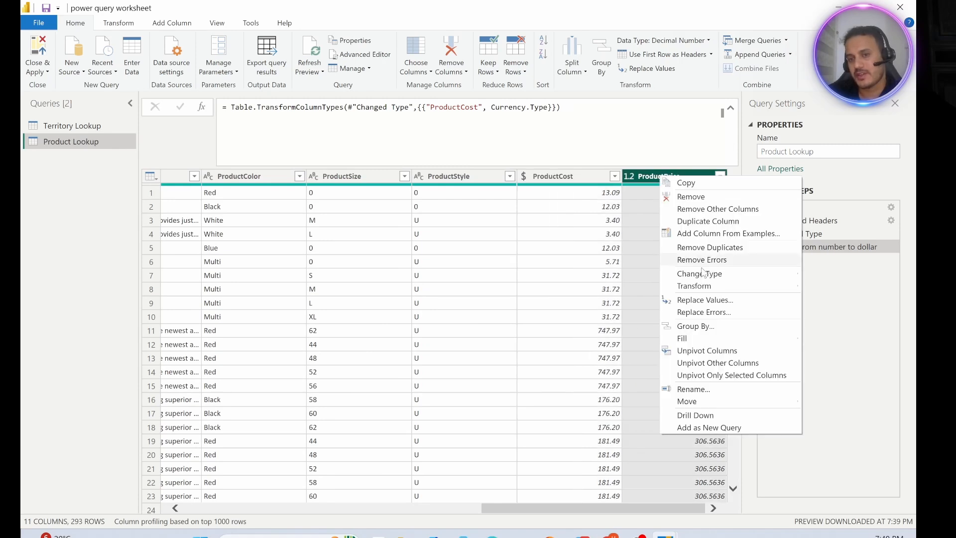
mouse_move(696, 278)
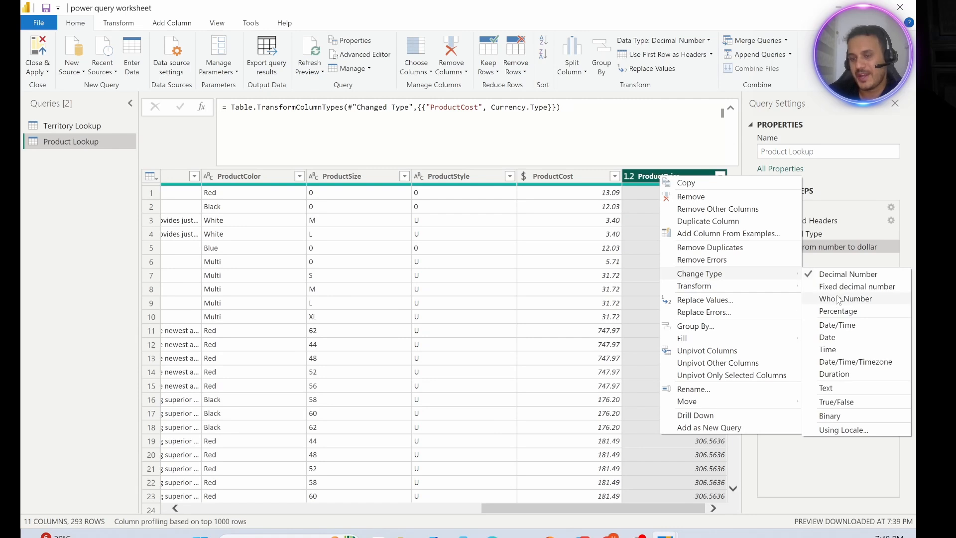
click(847, 287)
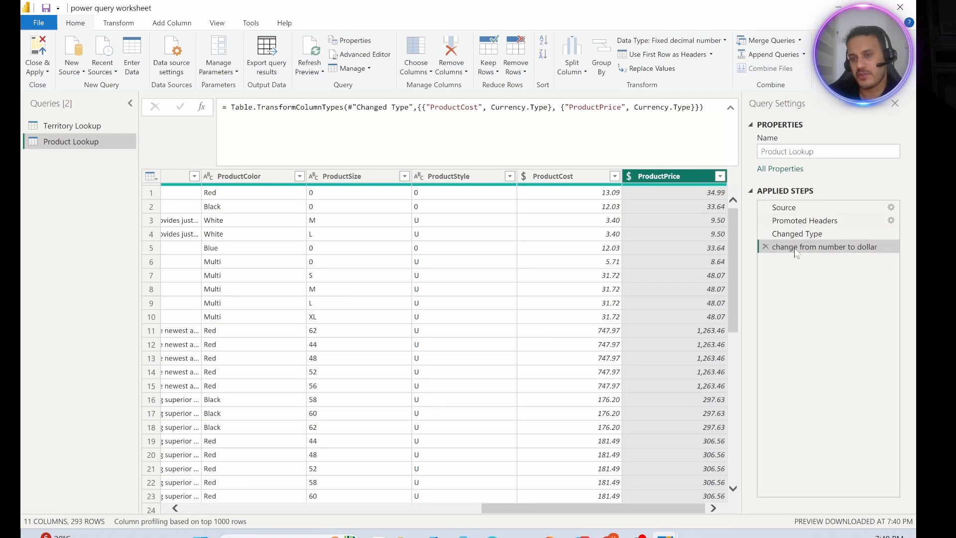
click(766, 248)
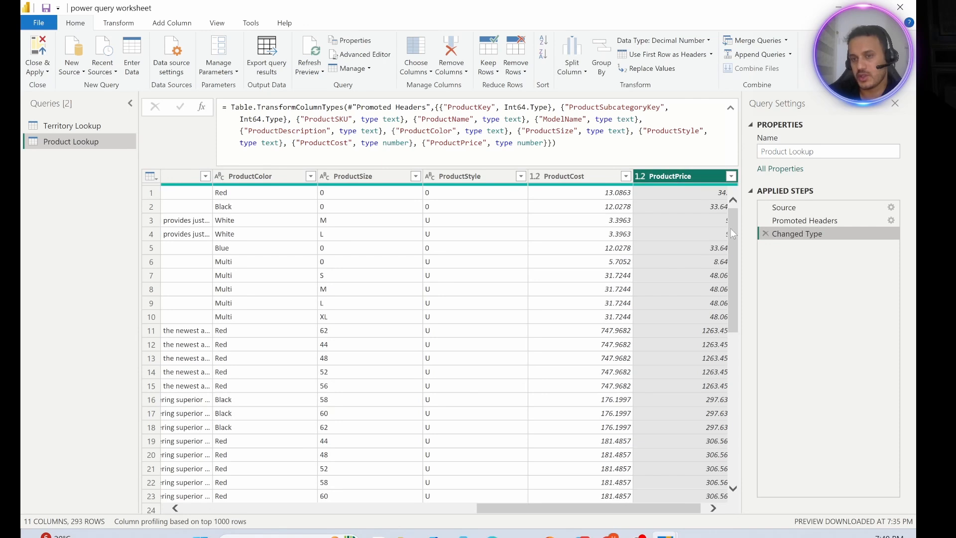
Step: Change ProductCost and ProductPrice together to the Fixed decimal number data type, adding the conversion as a new step
click(550, 177)
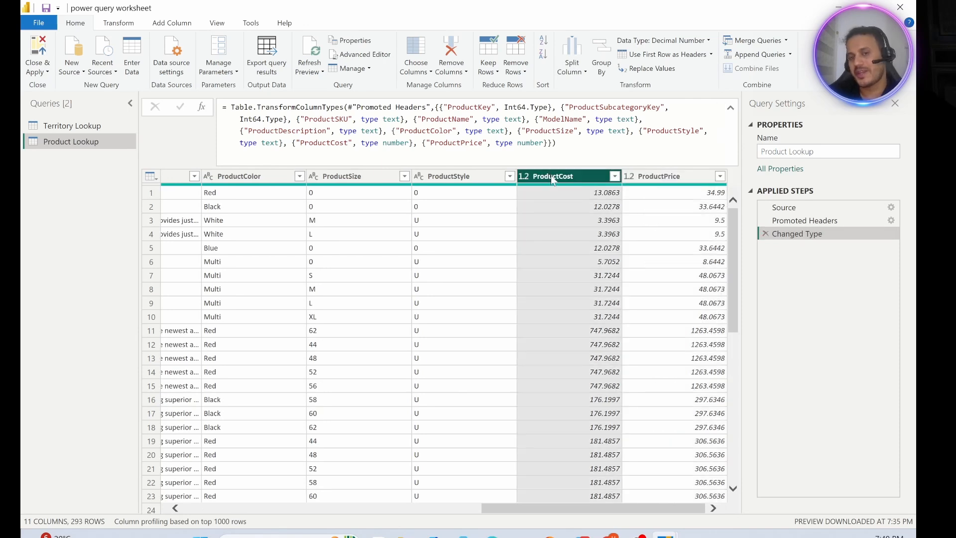
ctrl+click(655, 177)
right_click(656, 178)
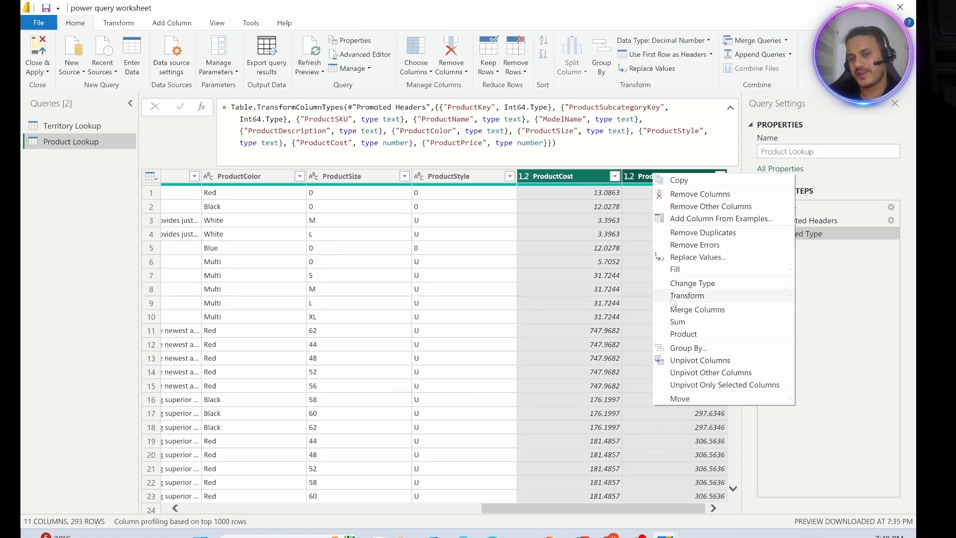
mouse_move(696, 288)
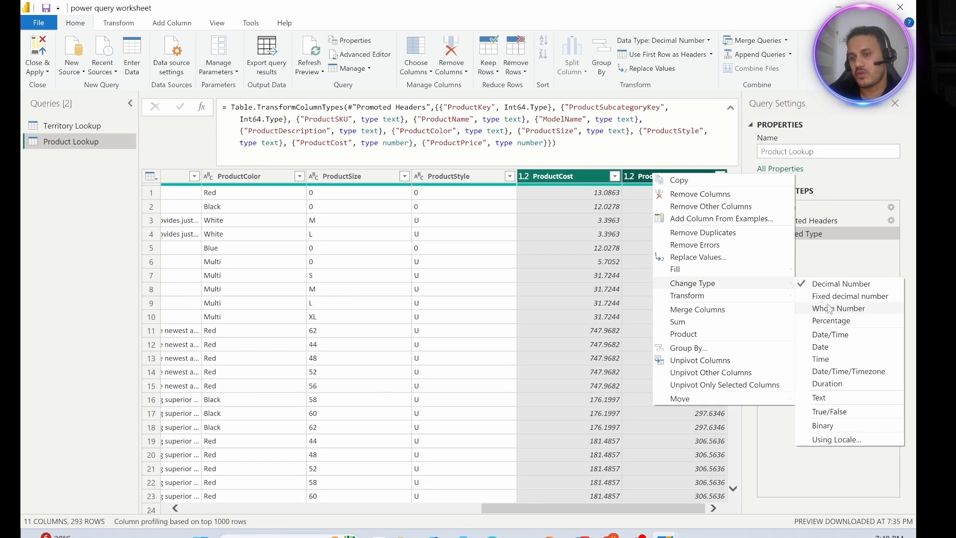
click(855, 297)
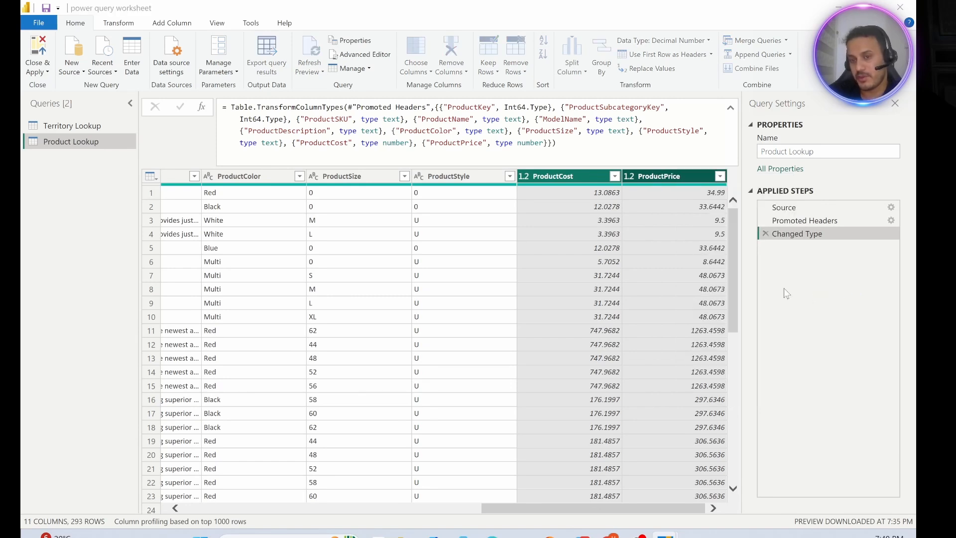
click(577, 303)
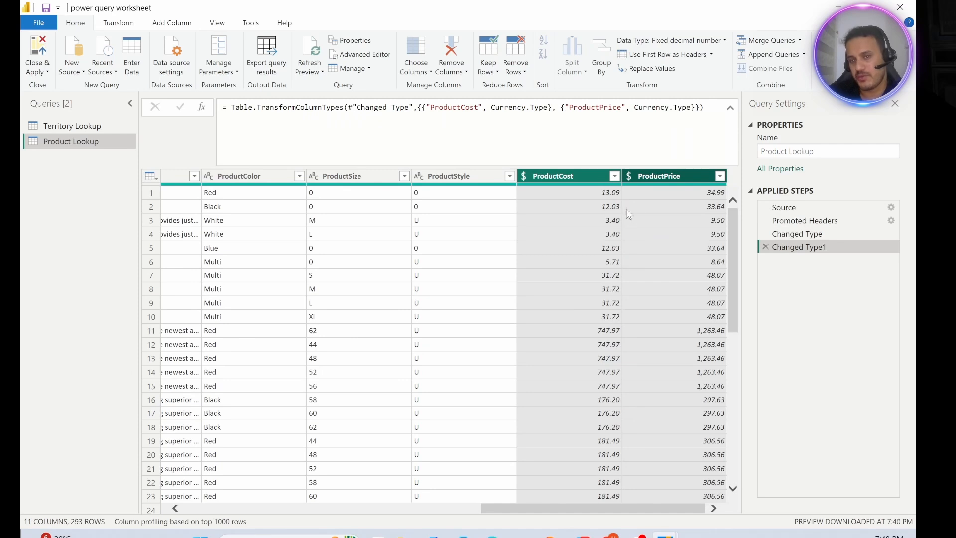
click(581, 160)
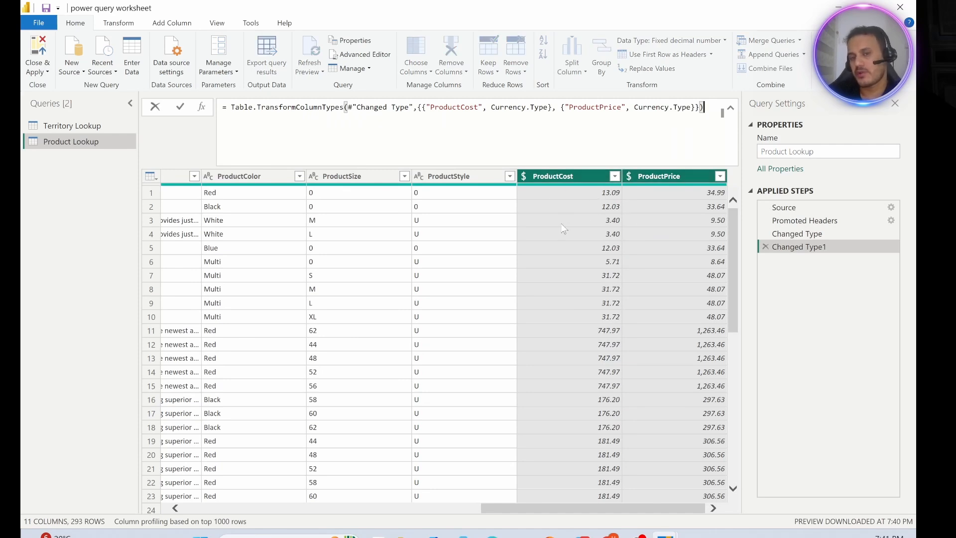
Step: Rename the applied step that converts ProductCost and ProductPrice as "changed to dollar"
right_click(810, 247)
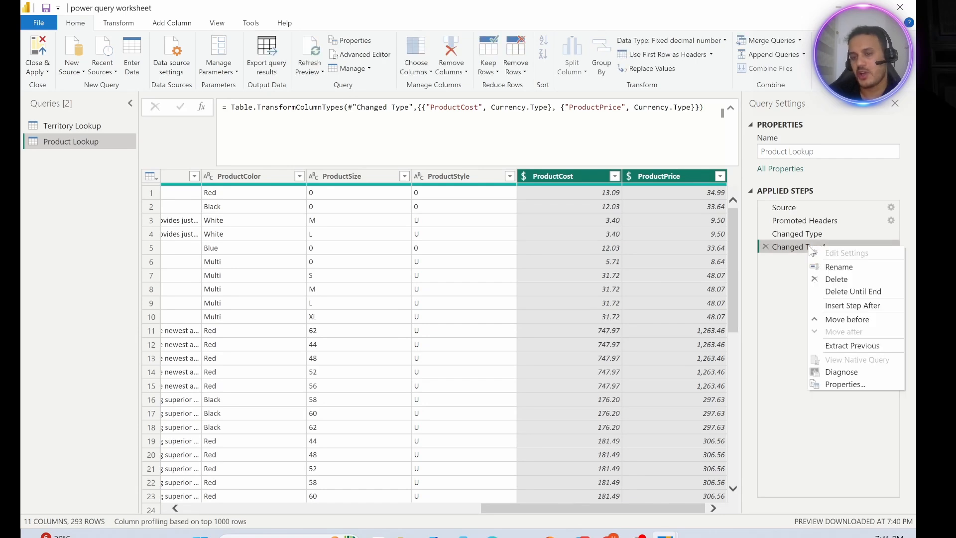
click(826, 267)
text(c)
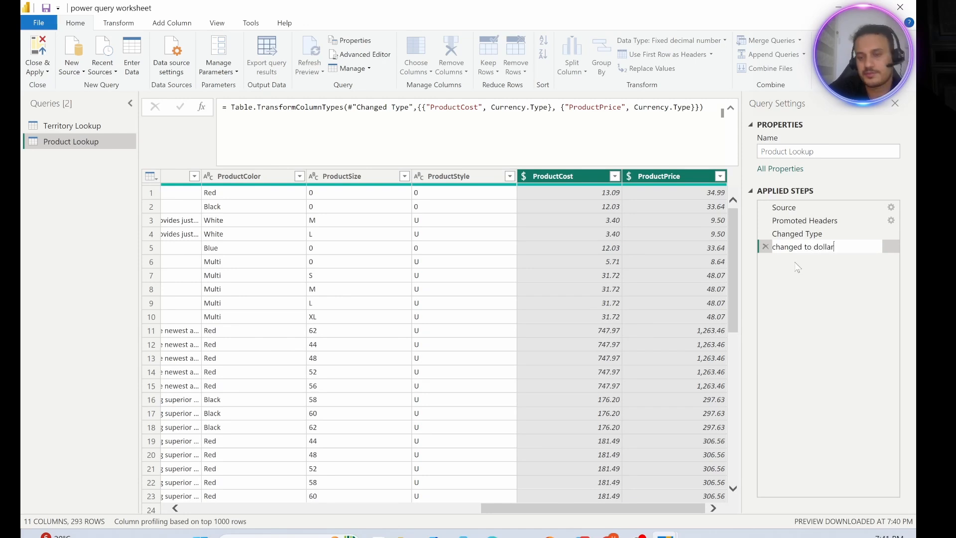
text(hanged to dollar)
key(Return)
Step: Examine the distinct values in the ProductSize column's filter list and leave the filter unchanged
scroll(440, 225, down, 4)
click(360, 126)
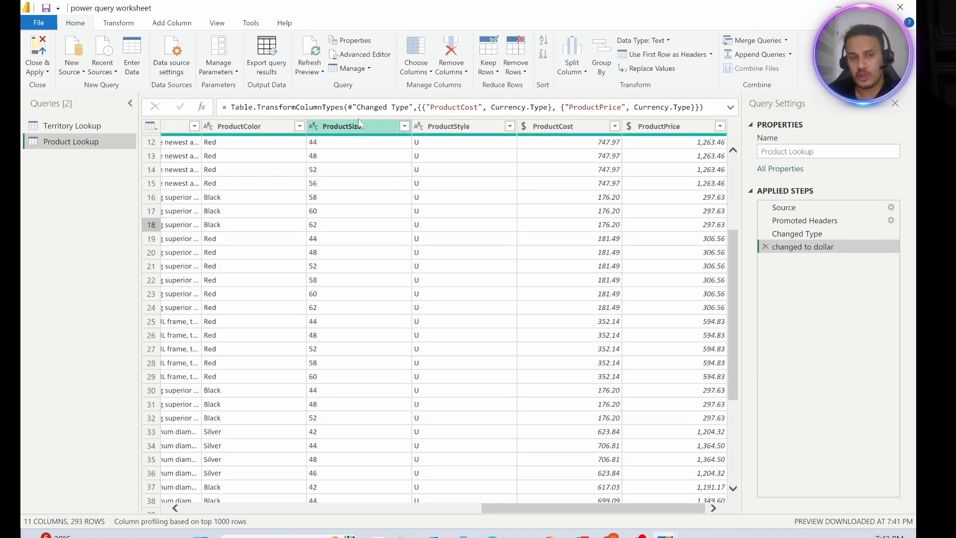
click(405, 126)
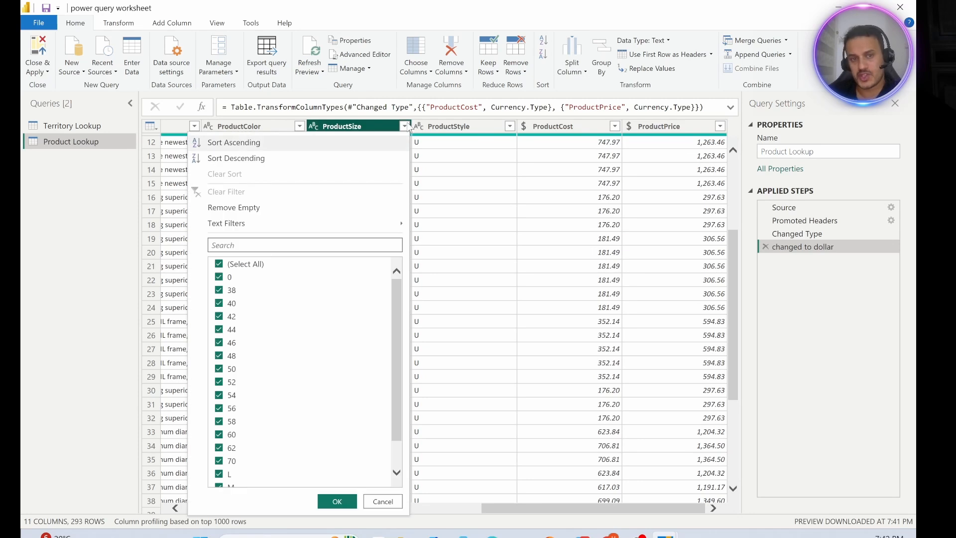
scroll(279, 337, down, 1)
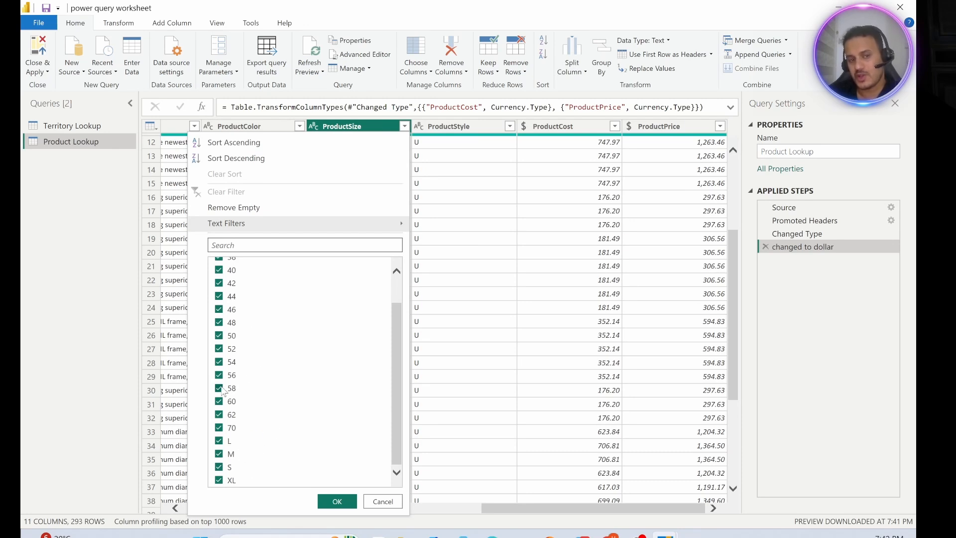
click(383, 501)
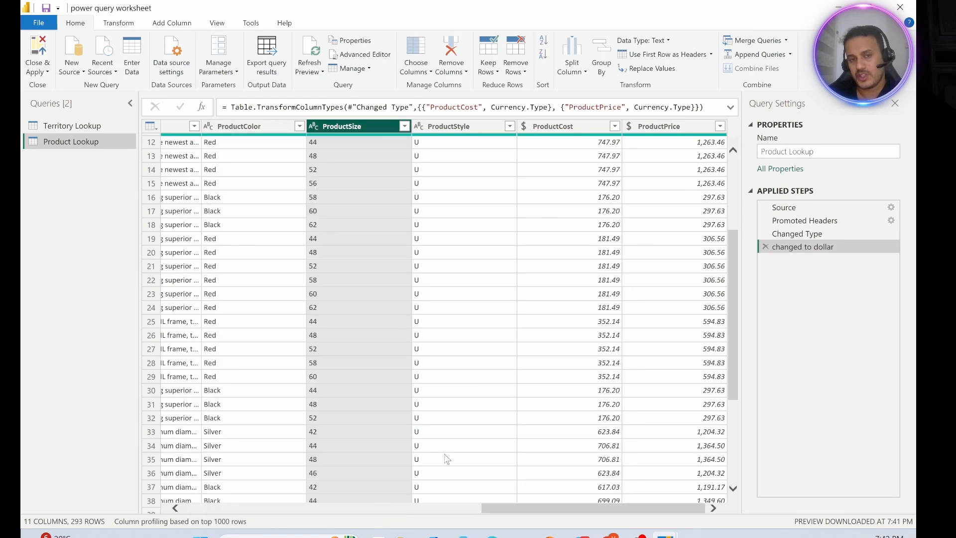
Step: Remove the ProductSize column from the Product Lookup query
right_click(383, 129)
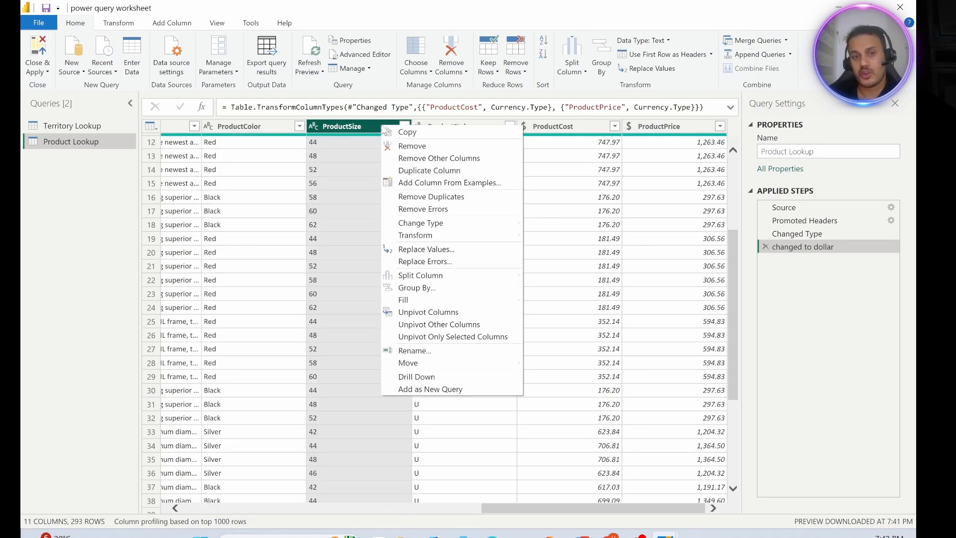
click(349, 128)
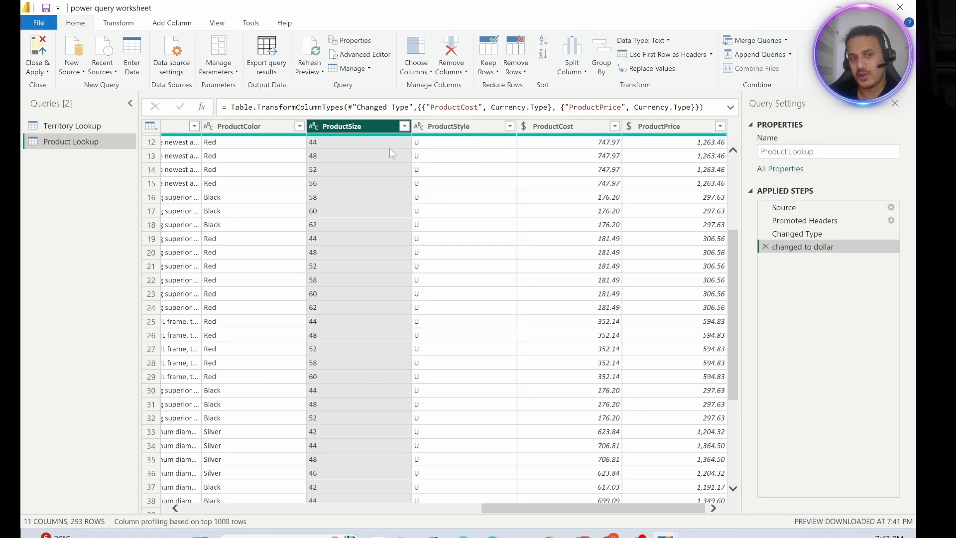
click(466, 72)
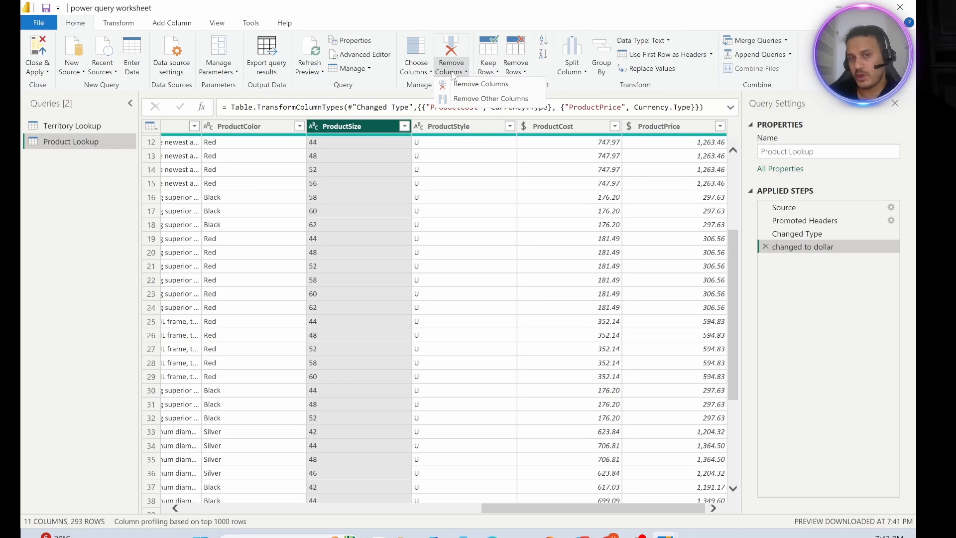
click(476, 85)
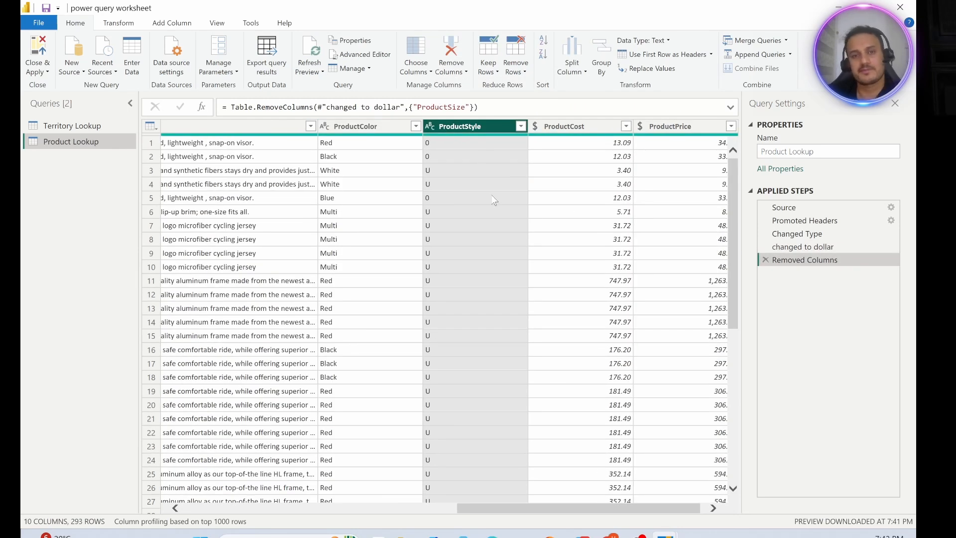
Step: Close the Power Query Editor and apply the query changes to the Power BI report
scroll(493, 200, right, 1)
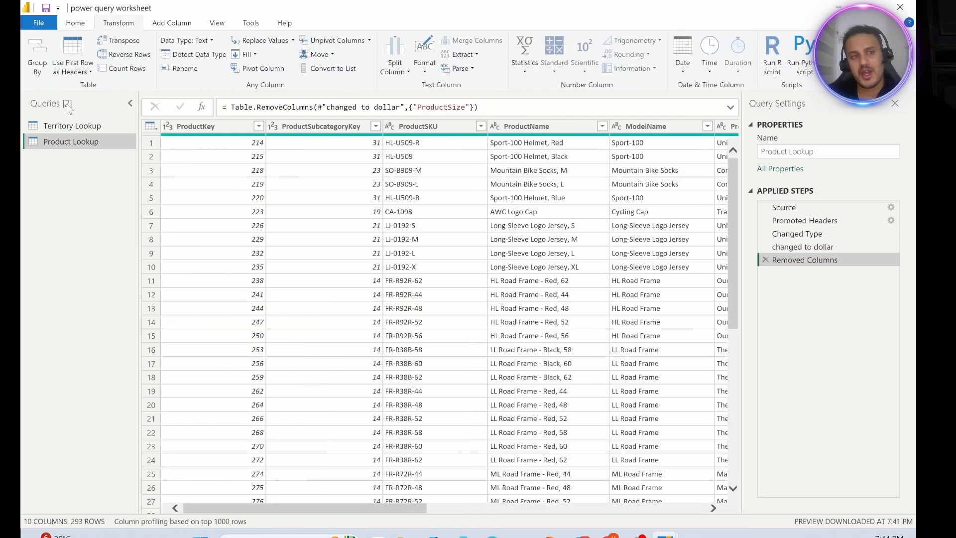
click(73, 27)
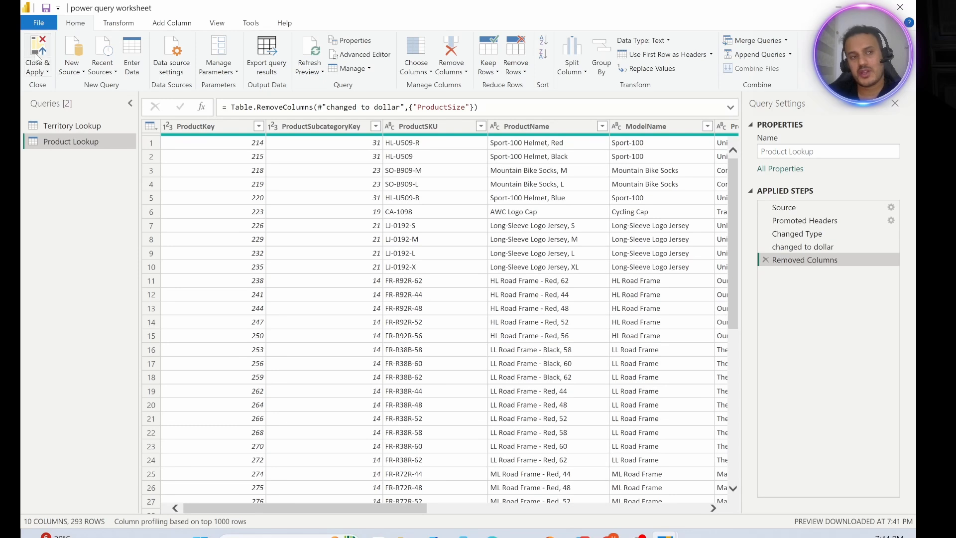
click(37, 56)
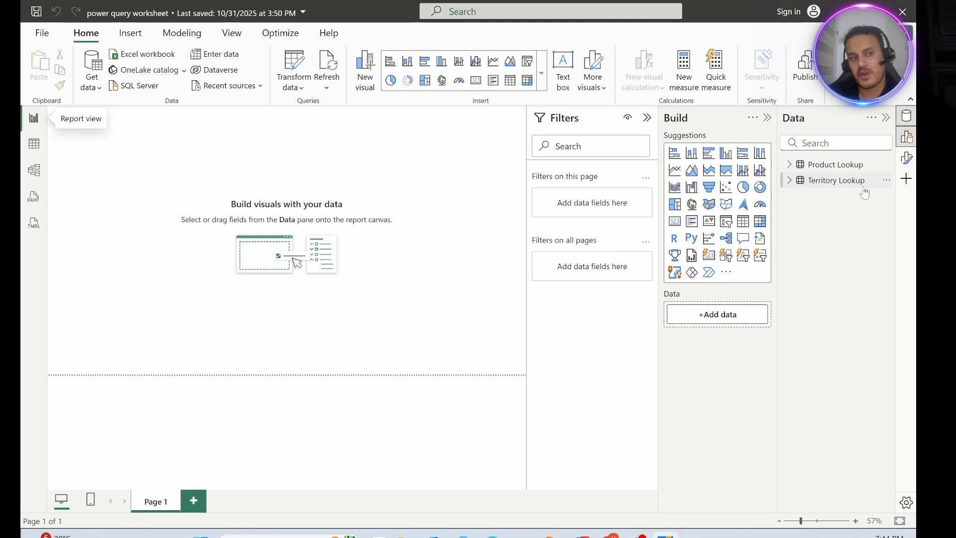
Step: Expand the Product Lookup and Territory Lookup tables to review their fields, and show both tables in the model view
click(821, 165)
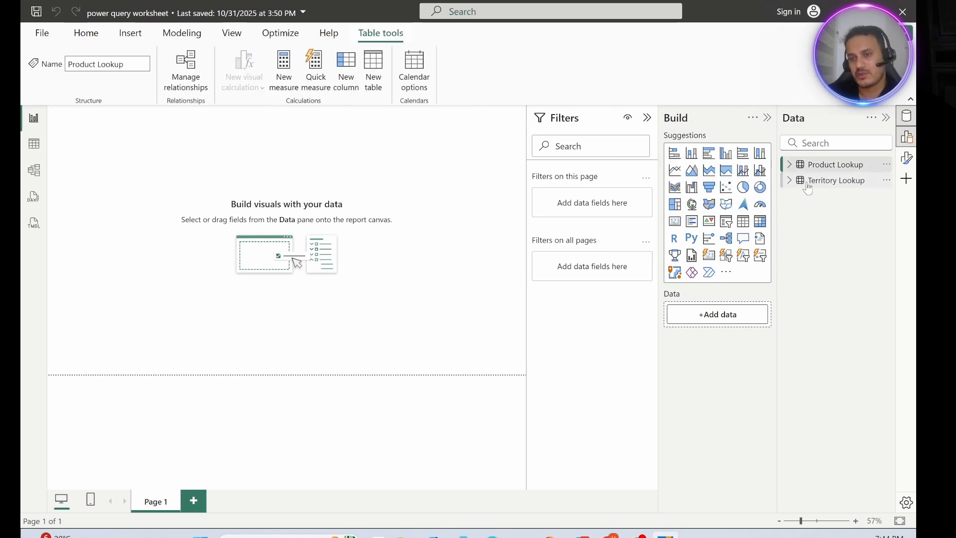
click(807, 183)
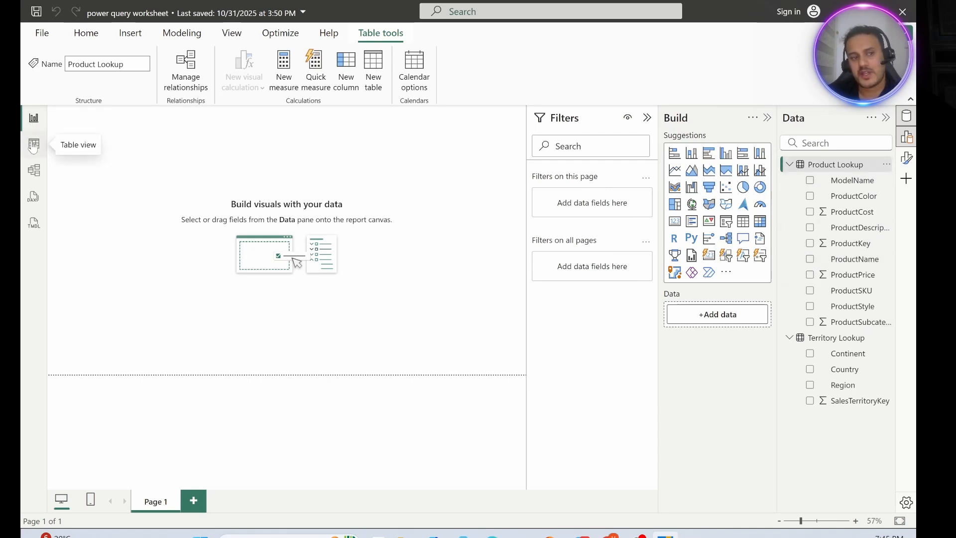
click(34, 169)
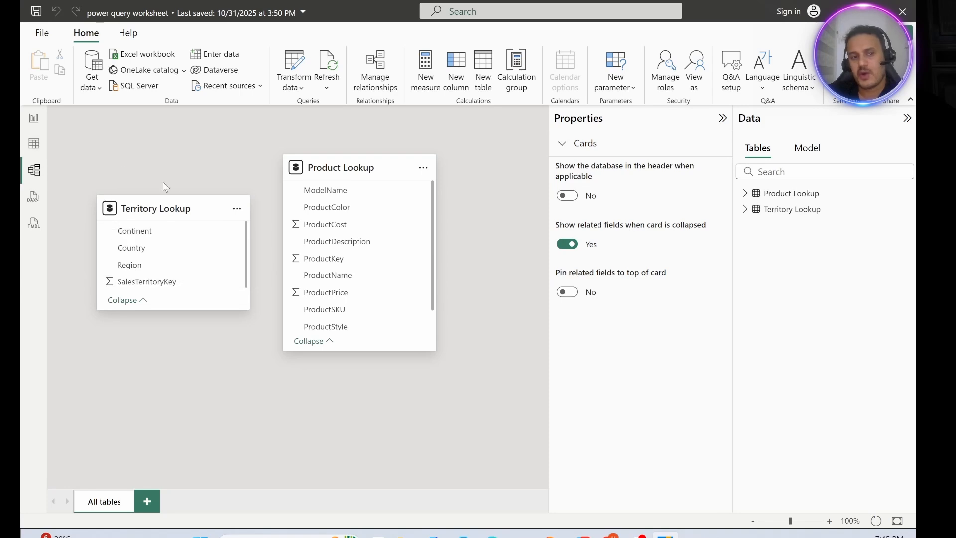